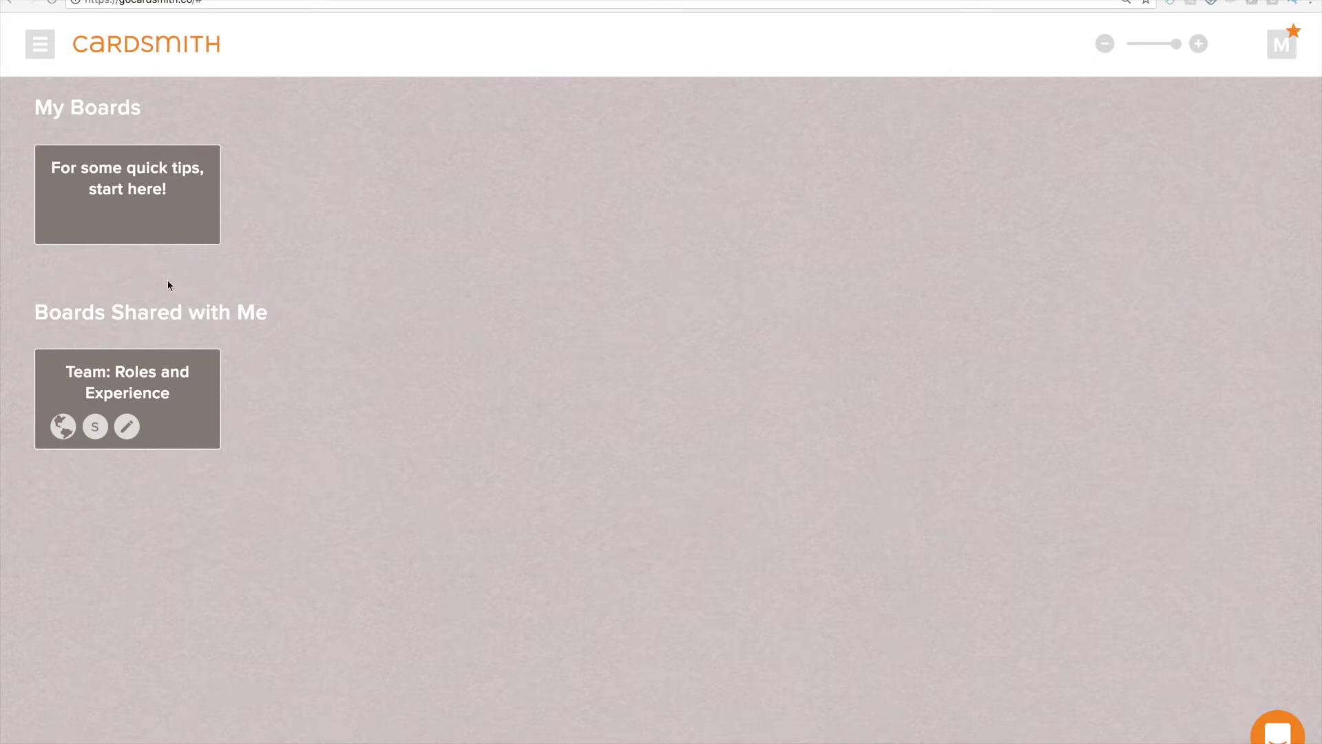
# Step: On the quick tips board, nudge card 6 (grid view tip) up and left, and open its details
pyautogui.click(147, 231)
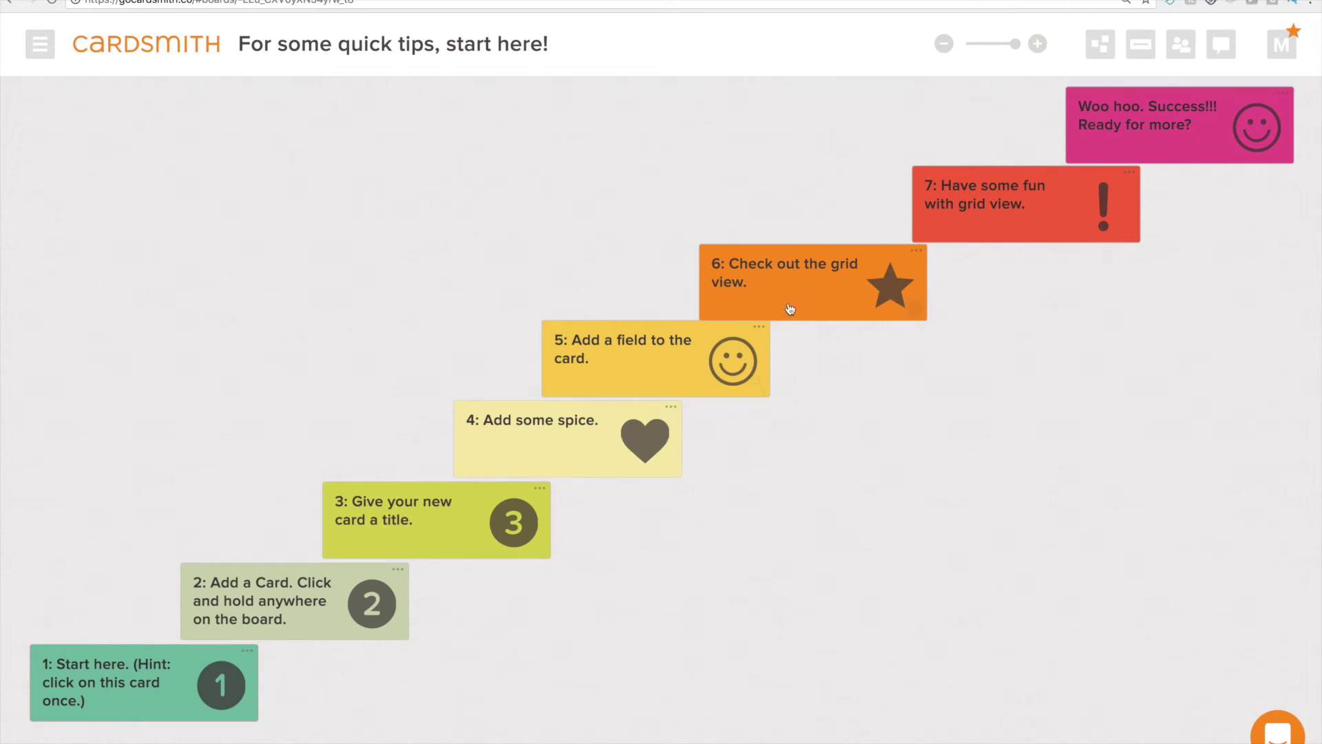
pyautogui.moveTo(788, 310); pyautogui.dragTo(698, 232)
pyautogui.click(676, 237)
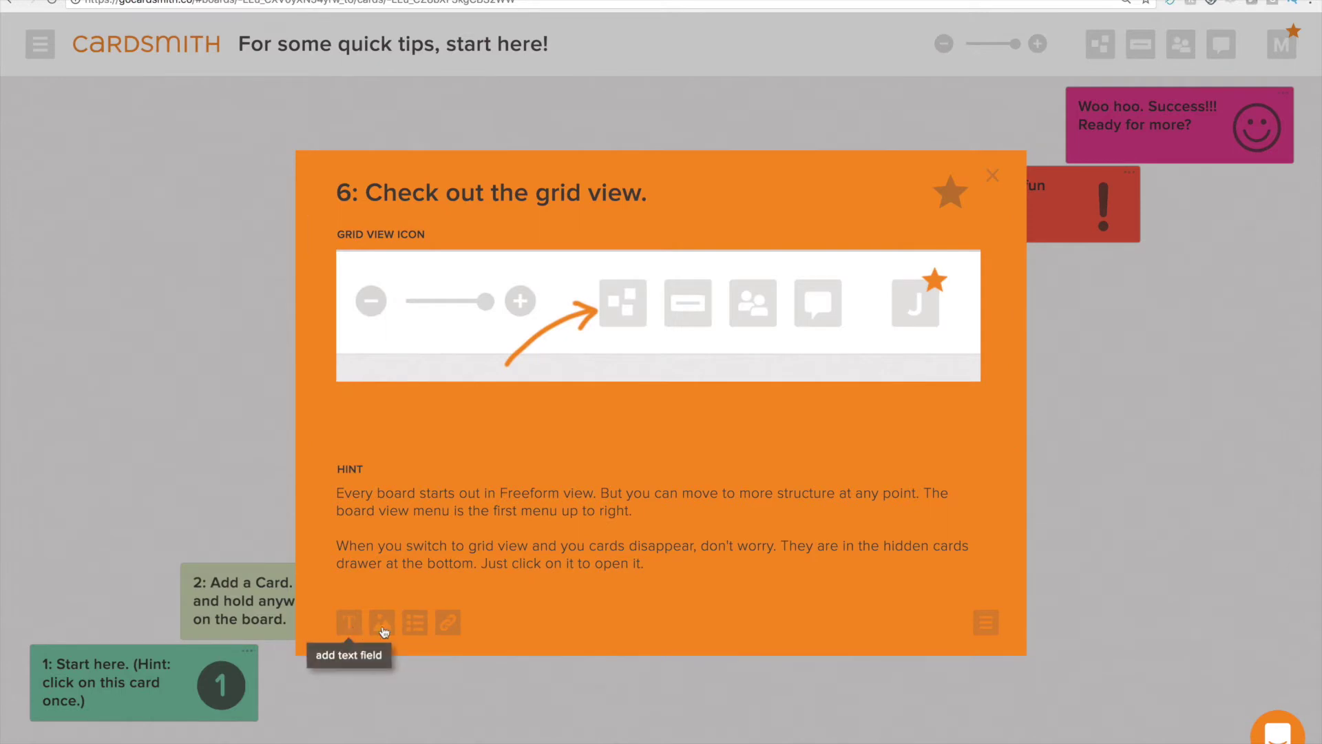
# Step: Add a To Do checklist with items 1 and 2 to card 6
pyautogui.click(414, 627)
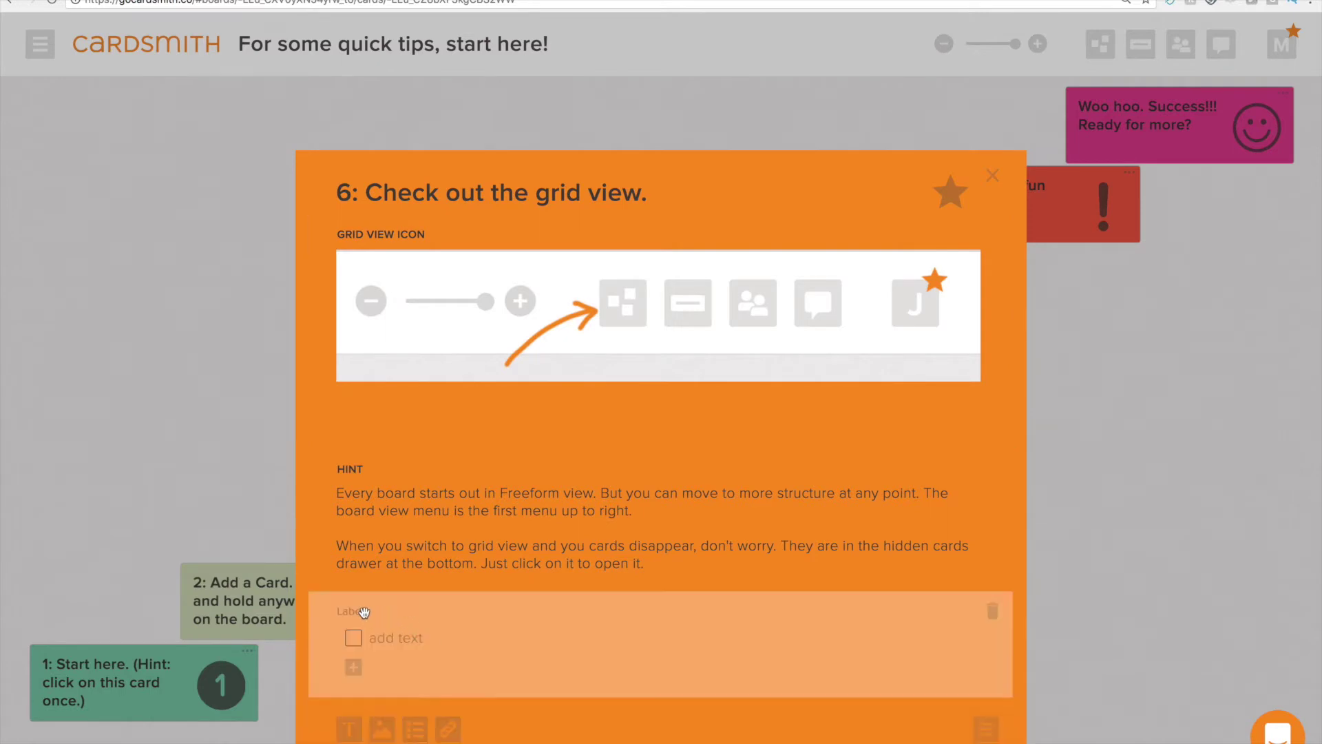
pyautogui.click(364, 611)
pyautogui.write('To Do')
pyautogui.click(386, 638)
pyautogui.write('1')
pyautogui.press('Return')
pyautogui.write('2')
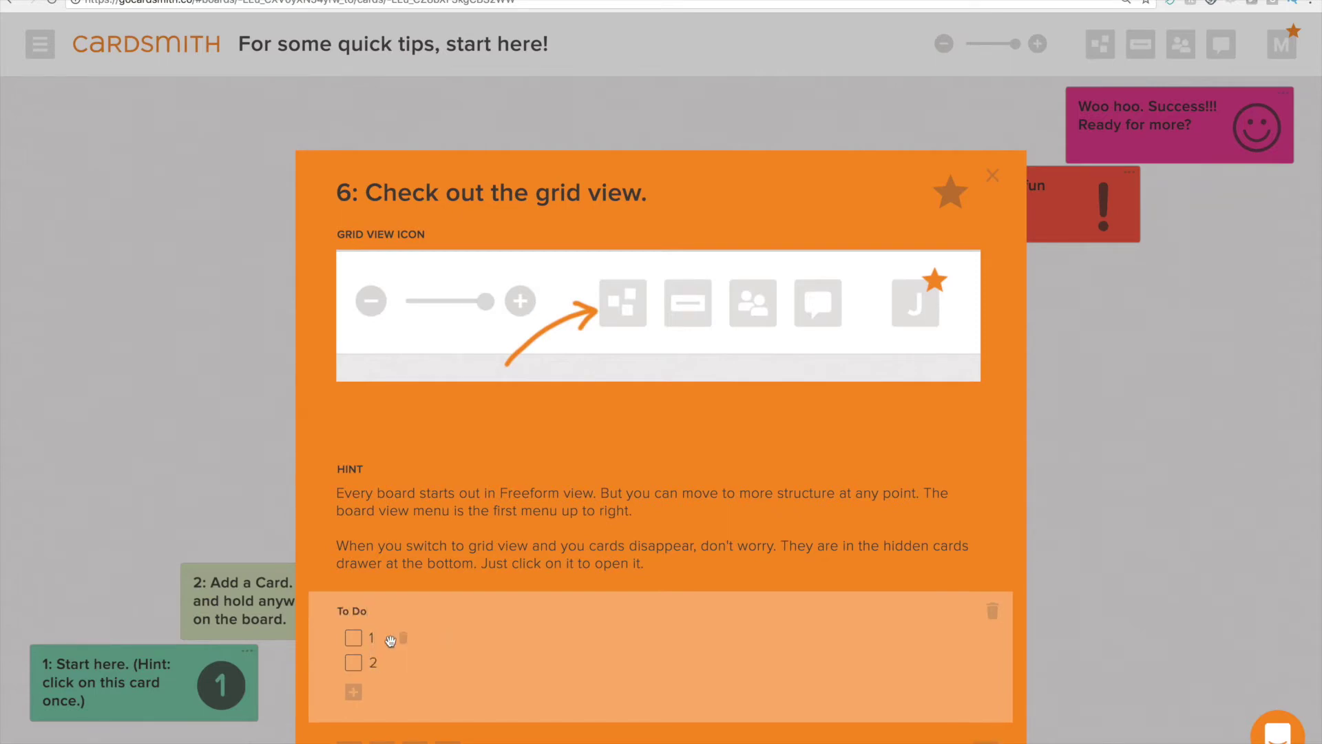
# Step: Reorder the checklist to 2 then 1 and move the Hint above the grid view image
pyautogui.moveTo(378, 668); pyautogui.dragTo(386, 628)
pyautogui.moveTo(986, 544); pyautogui.dragTo(985, 276)
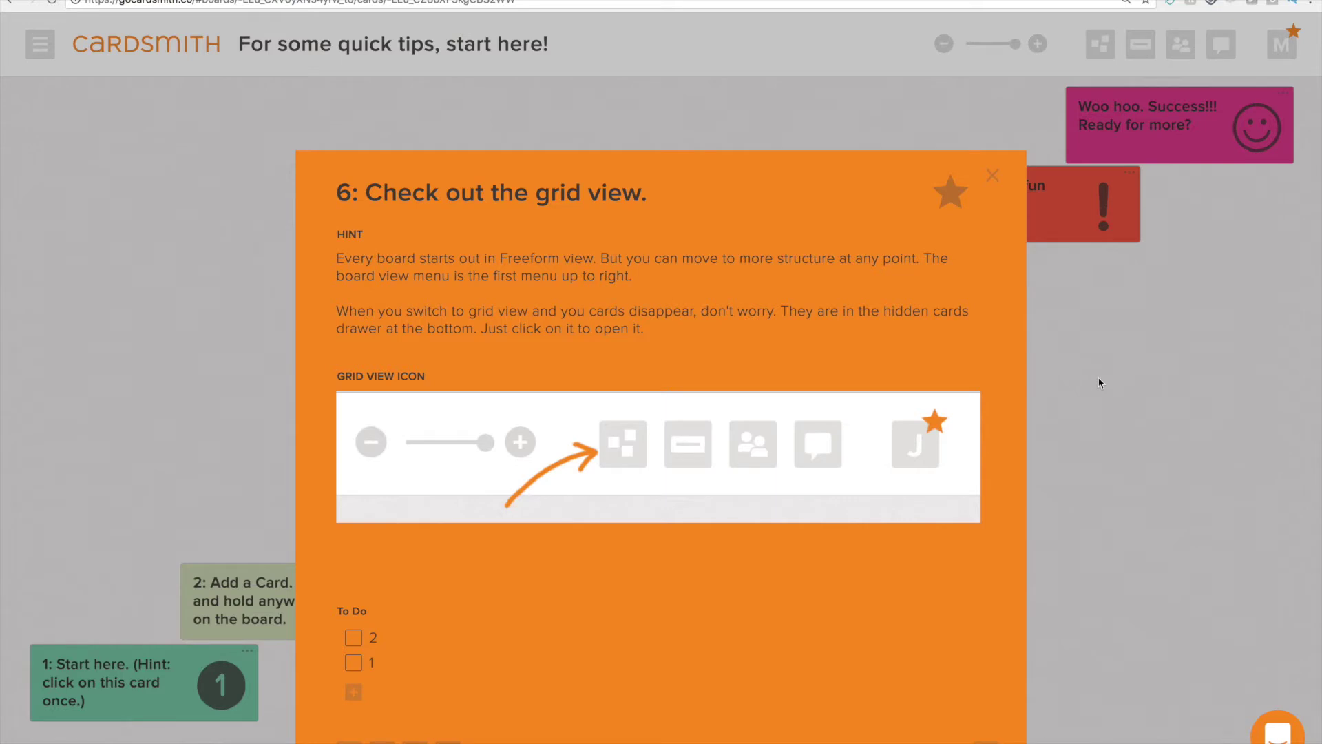
pyautogui.click(1094, 398)
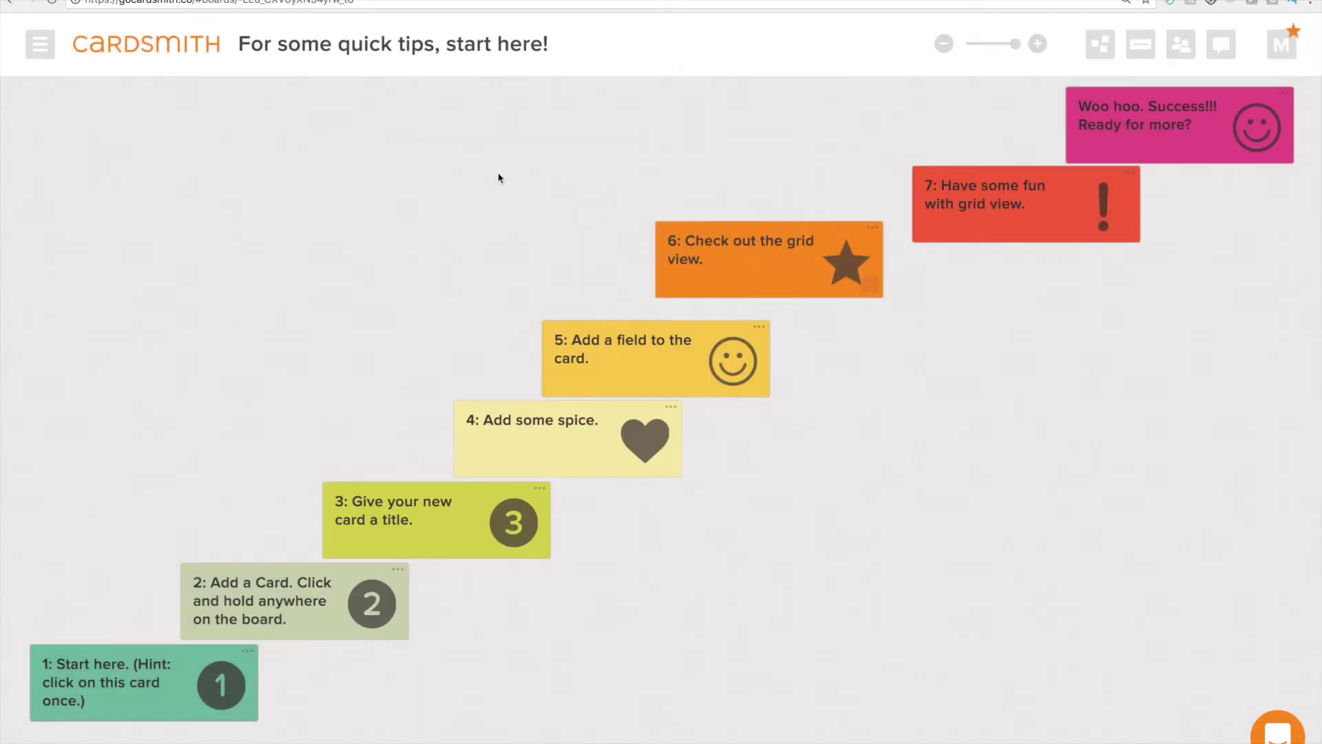
# Step: From the boards home, open the shared Team: Roles and Experience board and preview a member's card
pyautogui.click(155, 50)
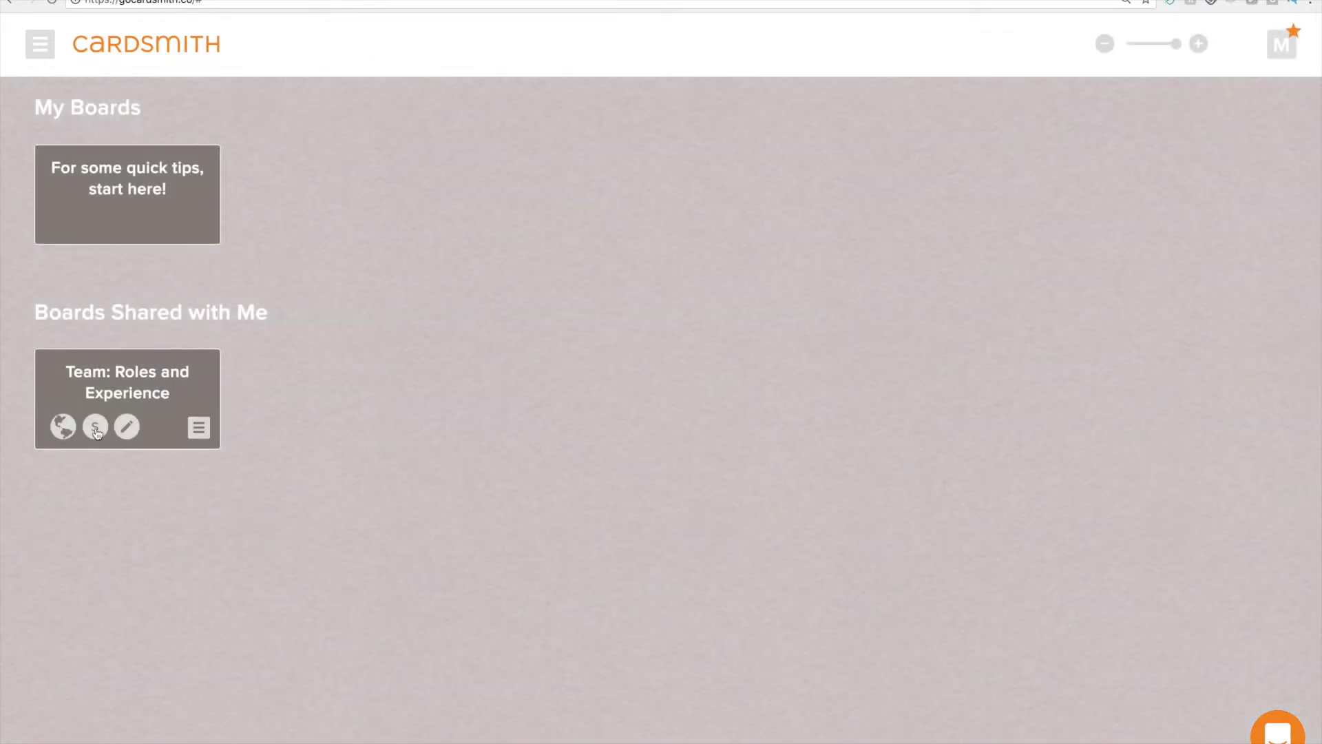
pyautogui.moveTo(97, 432)
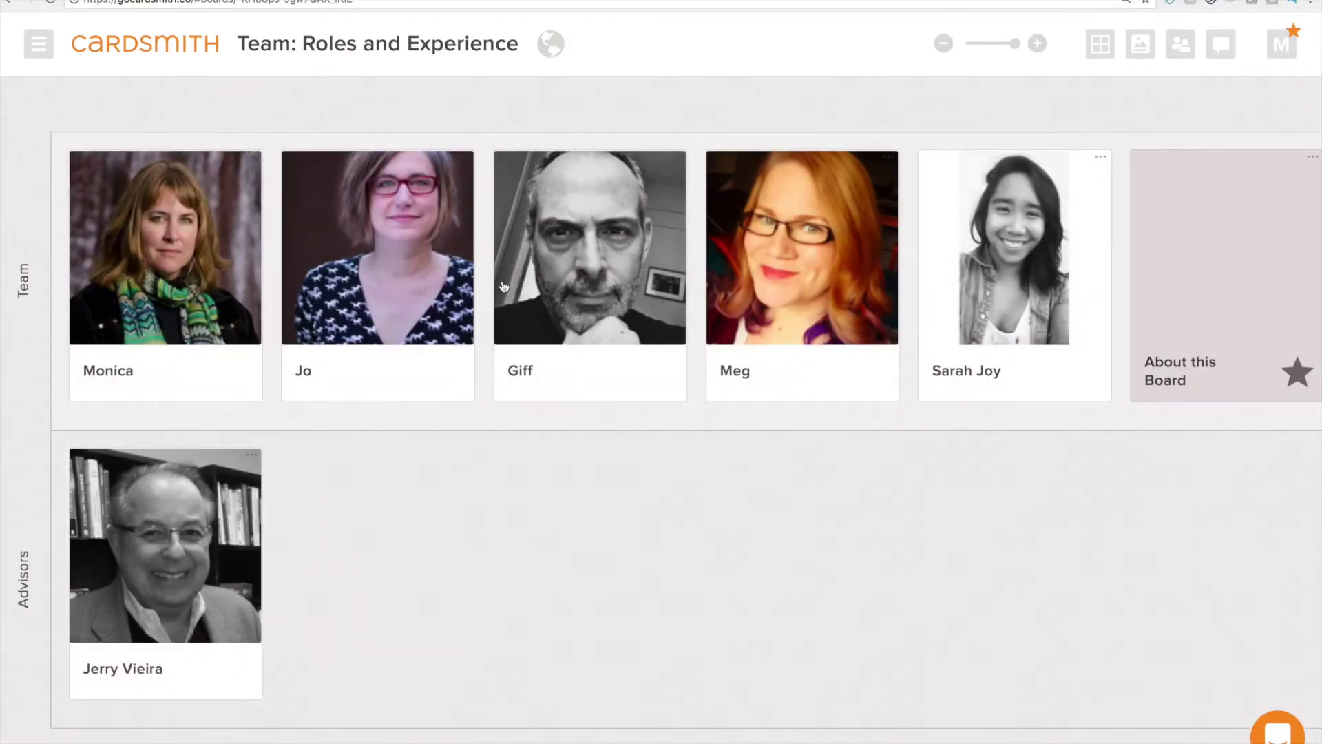
pyautogui.click(556, 254)
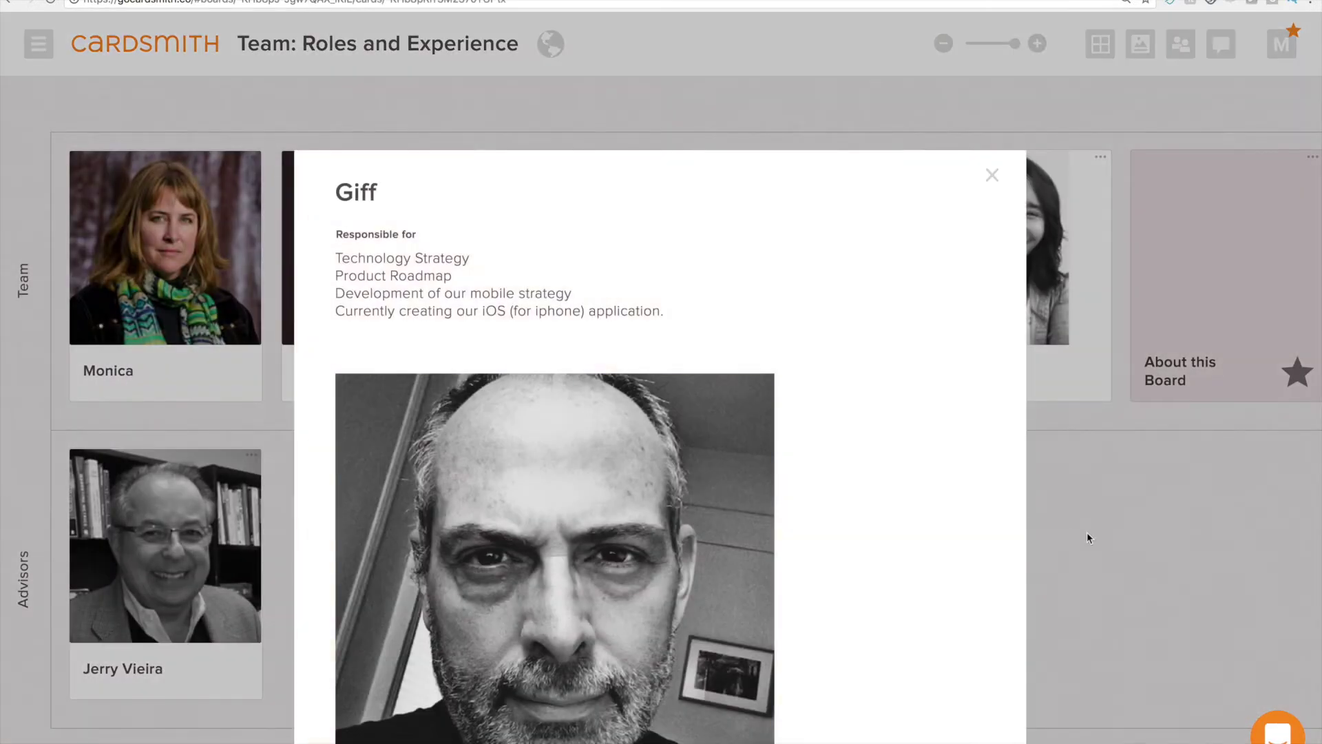
pyautogui.click(1131, 545)
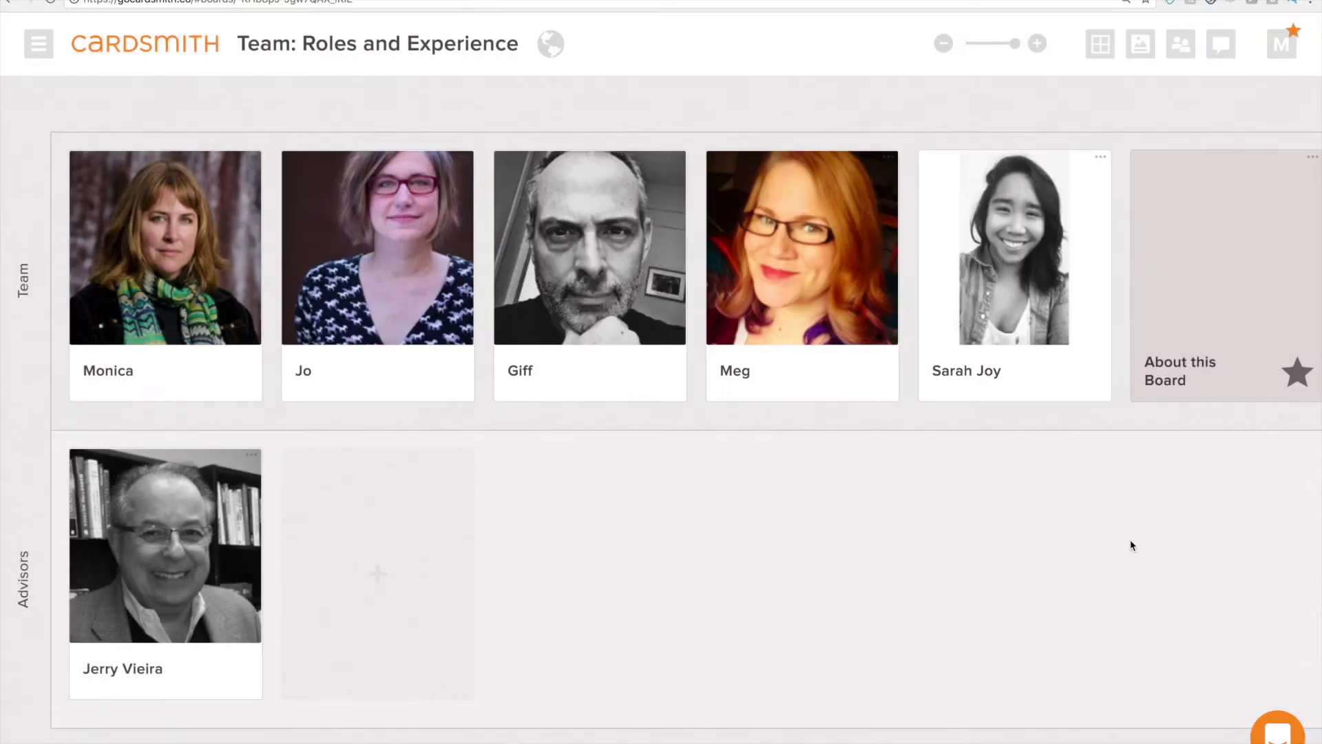
# Step: Switch the card layout to titles and back to large photos, and view the share list
pyautogui.click(1139, 52)
pyautogui.click(1114, 148)
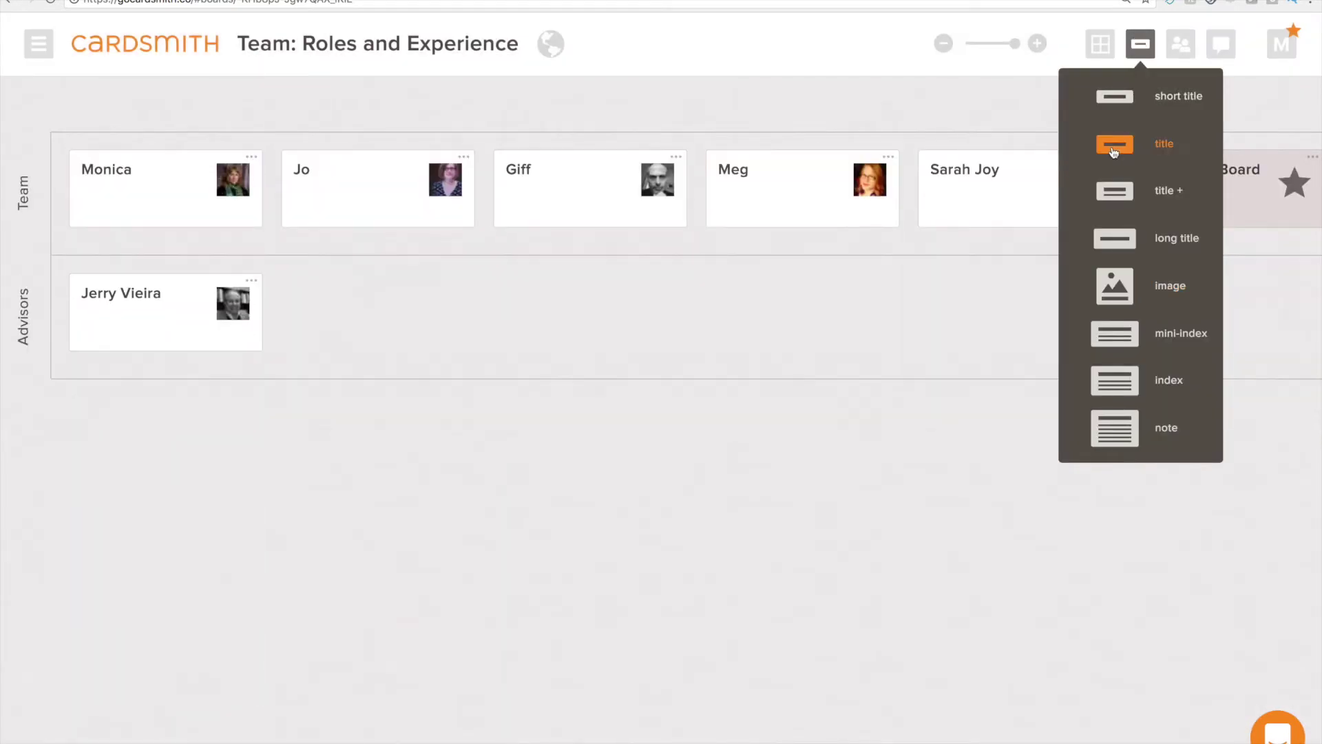
pyautogui.click(1114, 303)
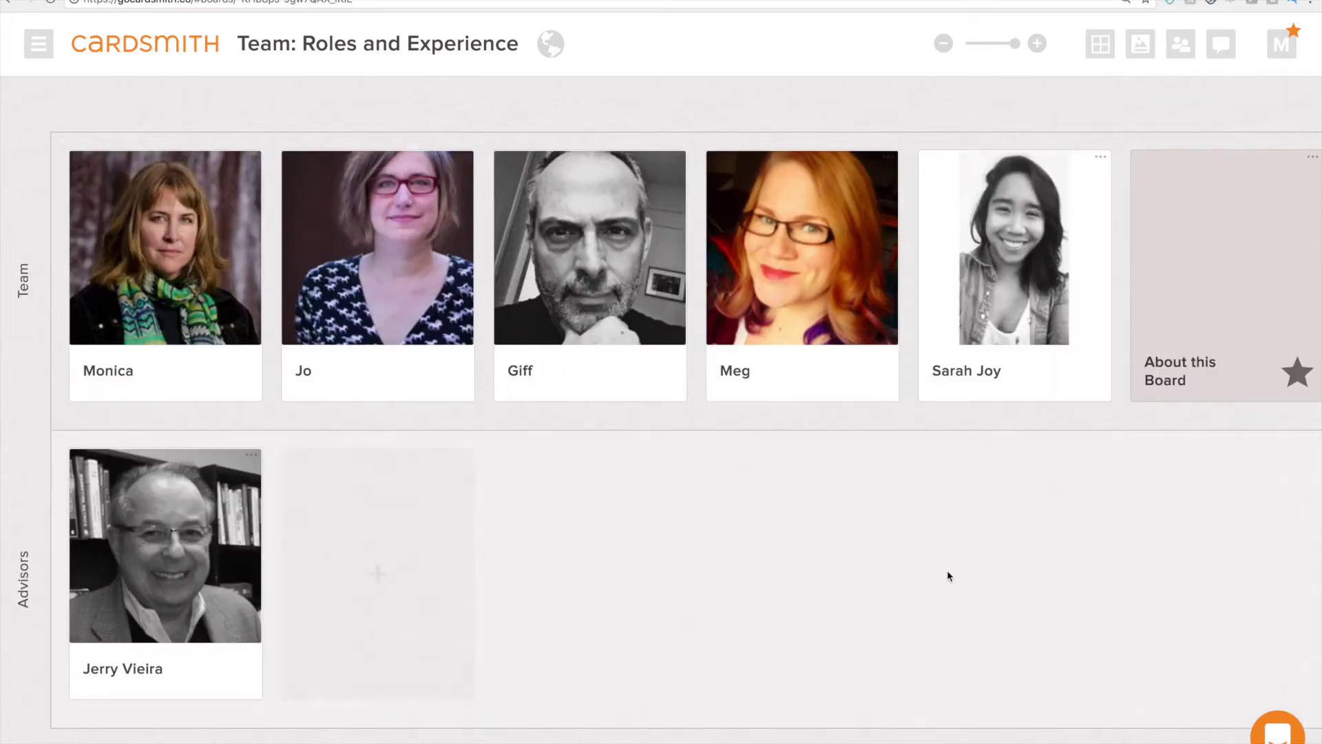
pyautogui.click(1182, 46)
pyautogui.click(1222, 46)
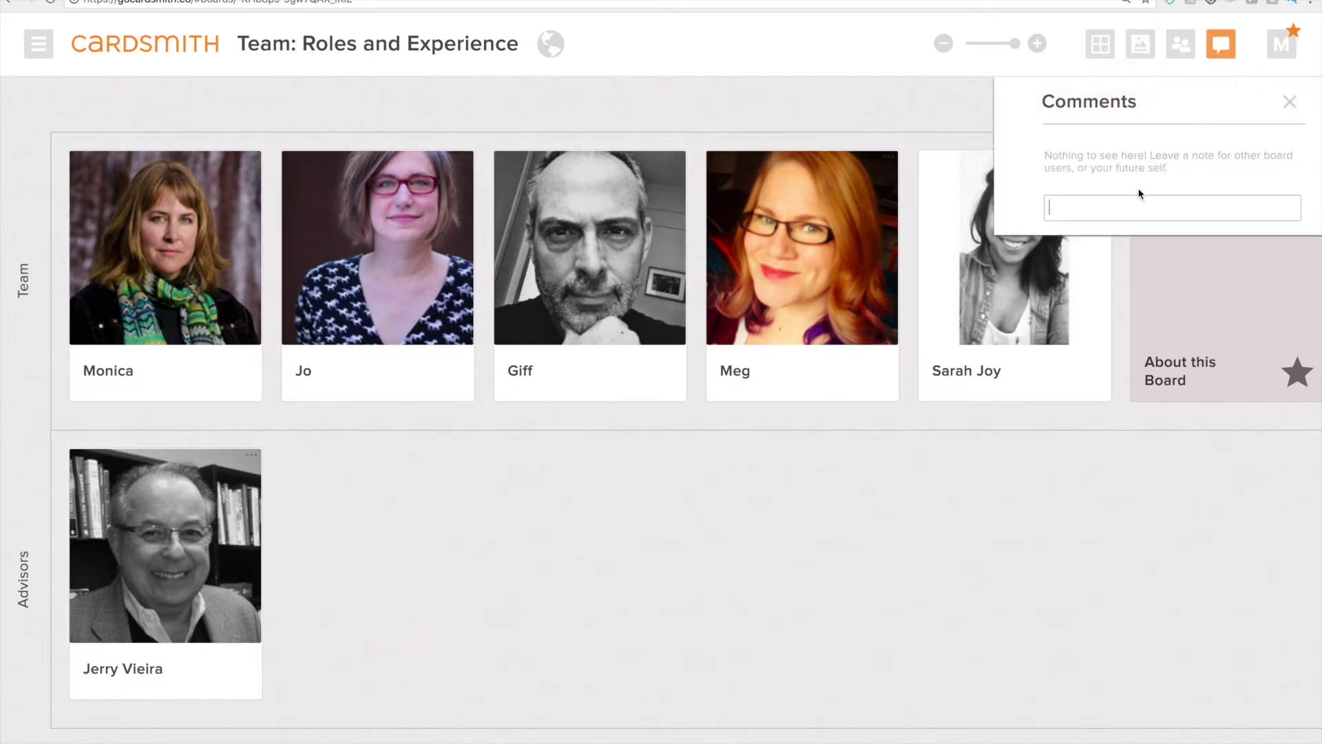
pyautogui.write('@smit')
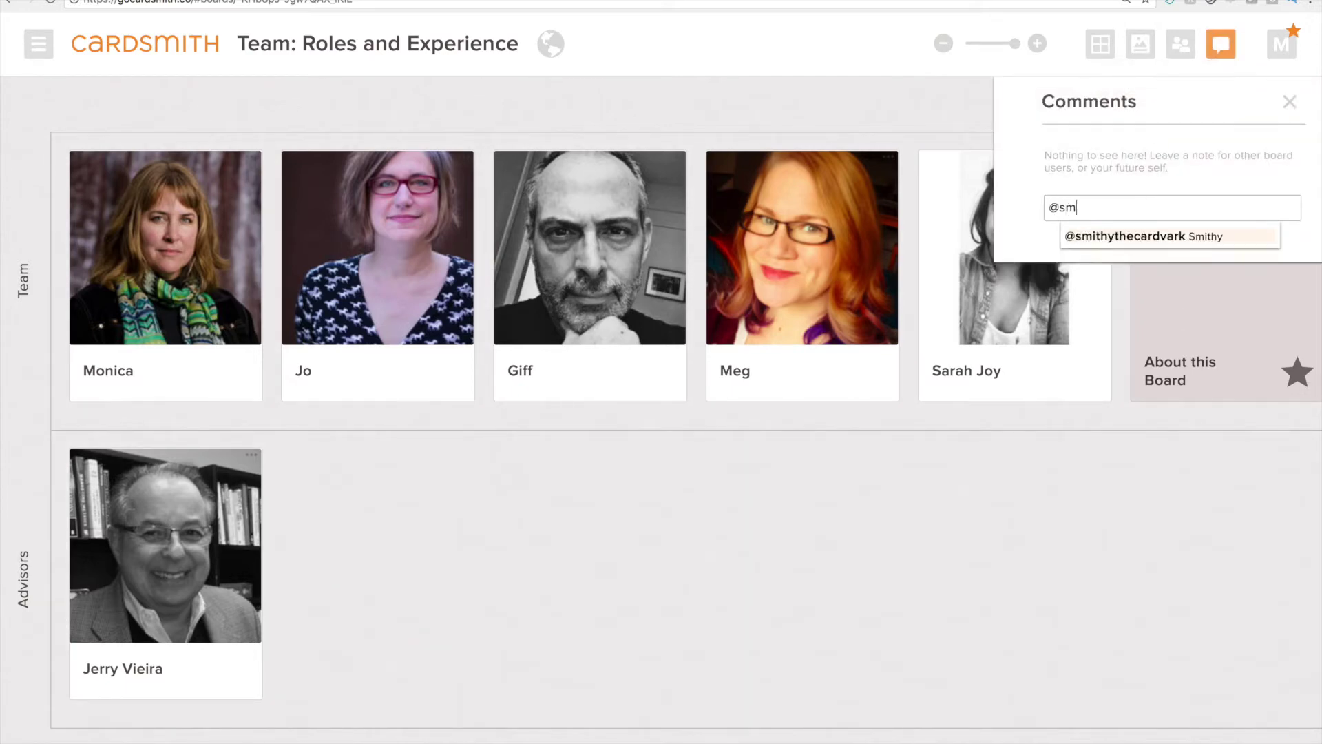
pyautogui.press('Return')
pyautogui.write('Thanks for ')
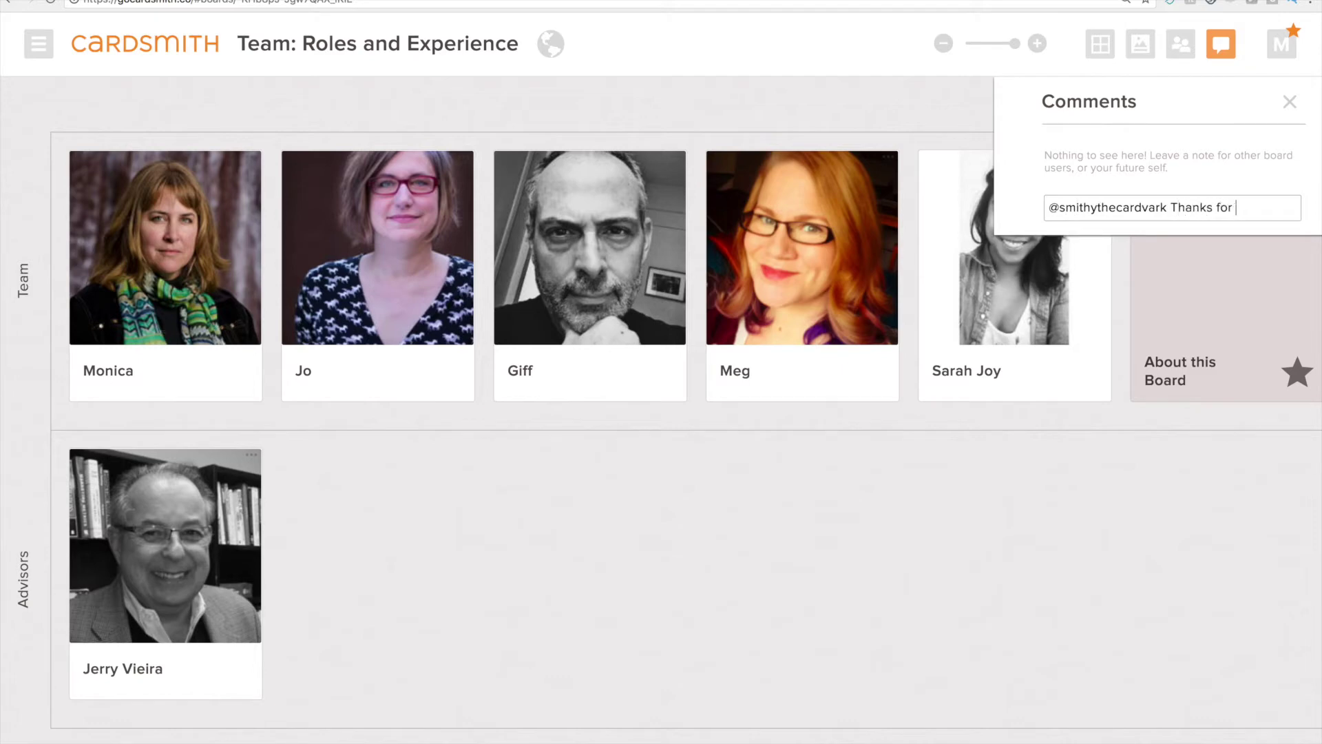
pyautogui.write('sharing')
pyautogui.write('!')
pyautogui.press('Return')
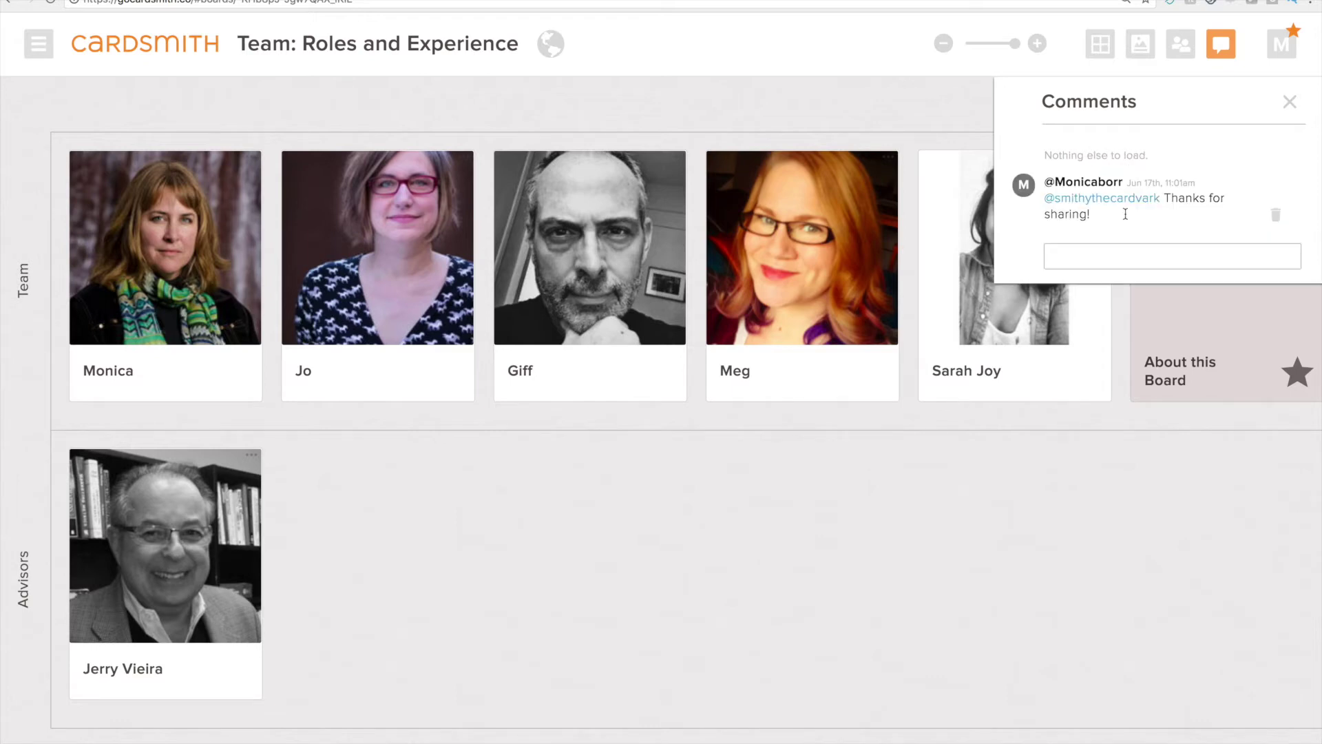
pyautogui.click(155, 46)
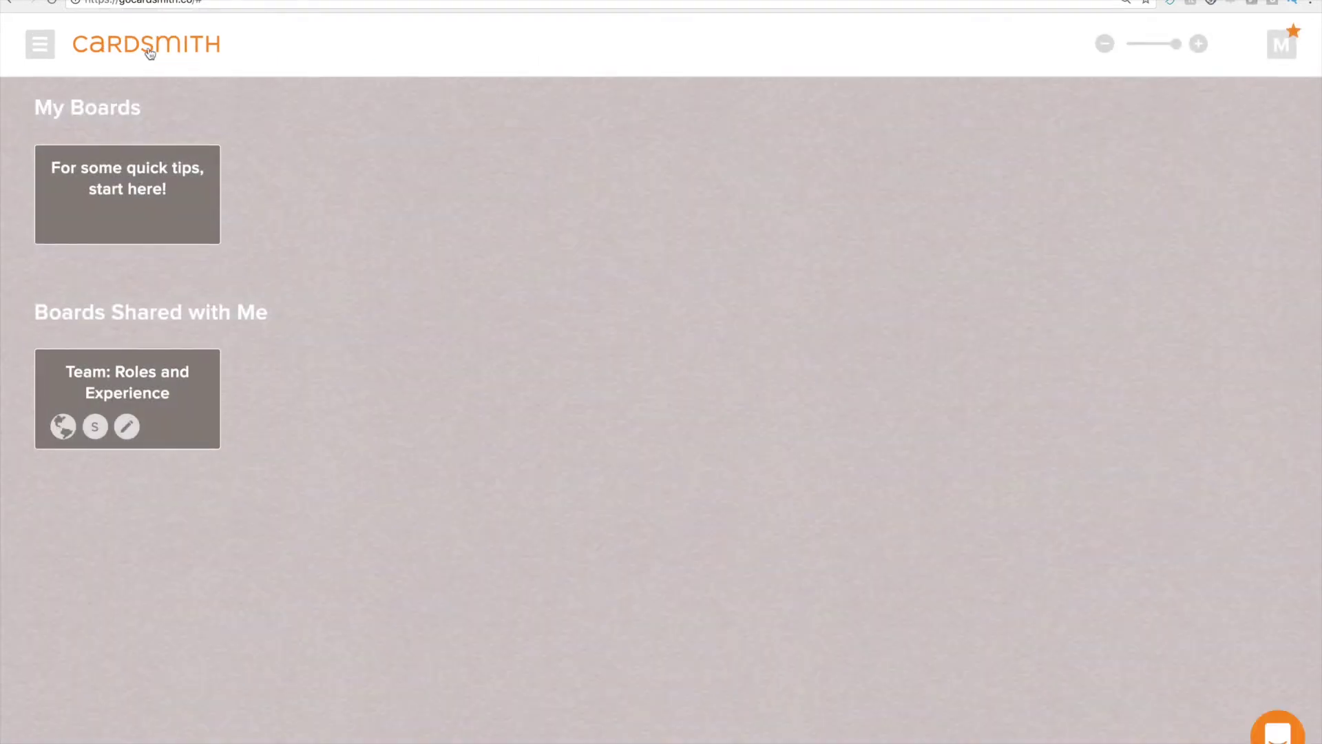
# Step: Create and open a board named New Board, moving its blank card to the upper left
pyautogui.click(332, 209)
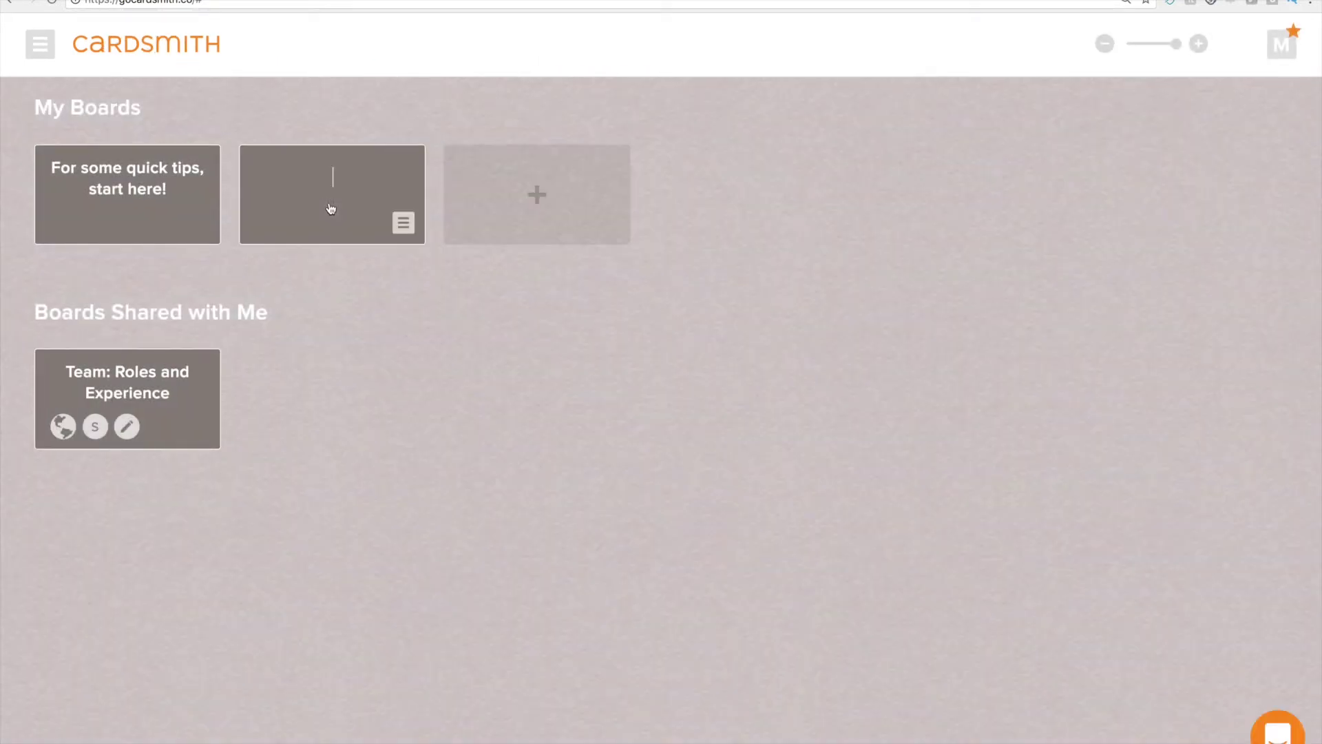
pyautogui.write('New Board')
pyautogui.click(346, 227)
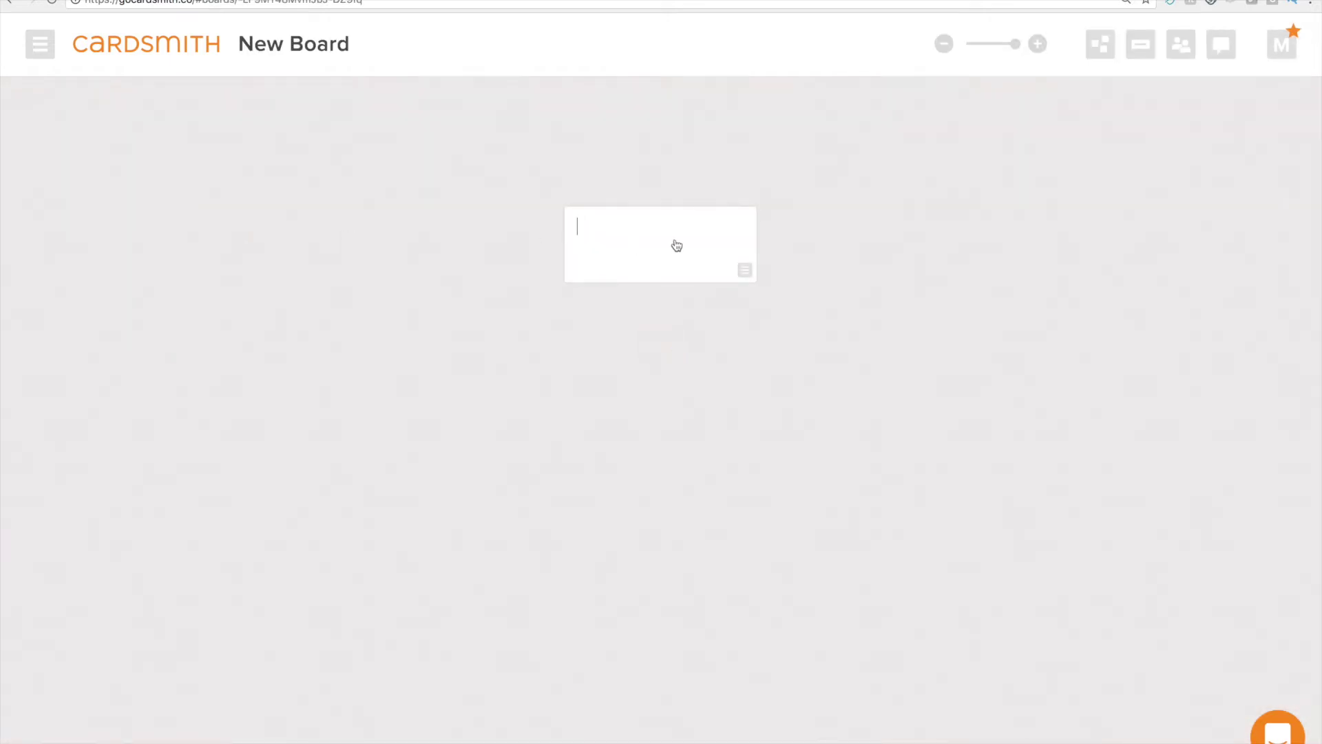
pyautogui.moveTo(646, 232); pyautogui.dragTo(416, 180)
# Step: Title a column of cards Idea 1, Idea 2, Idea 3 and Idea 4, moving Idea 3 to the upper right
pyautogui.click(374, 173)
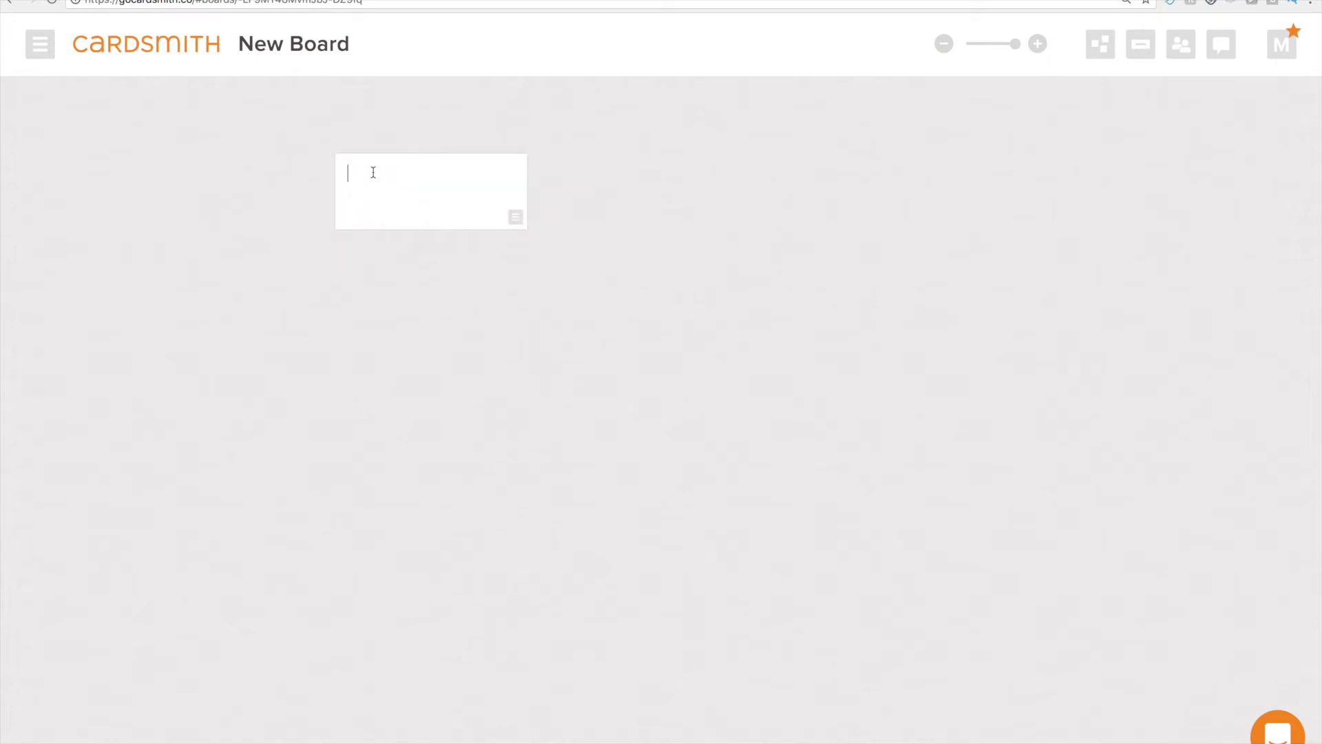
pyautogui.write('Idea 1')
pyautogui.press('Return')
pyautogui.write('Idea 2')
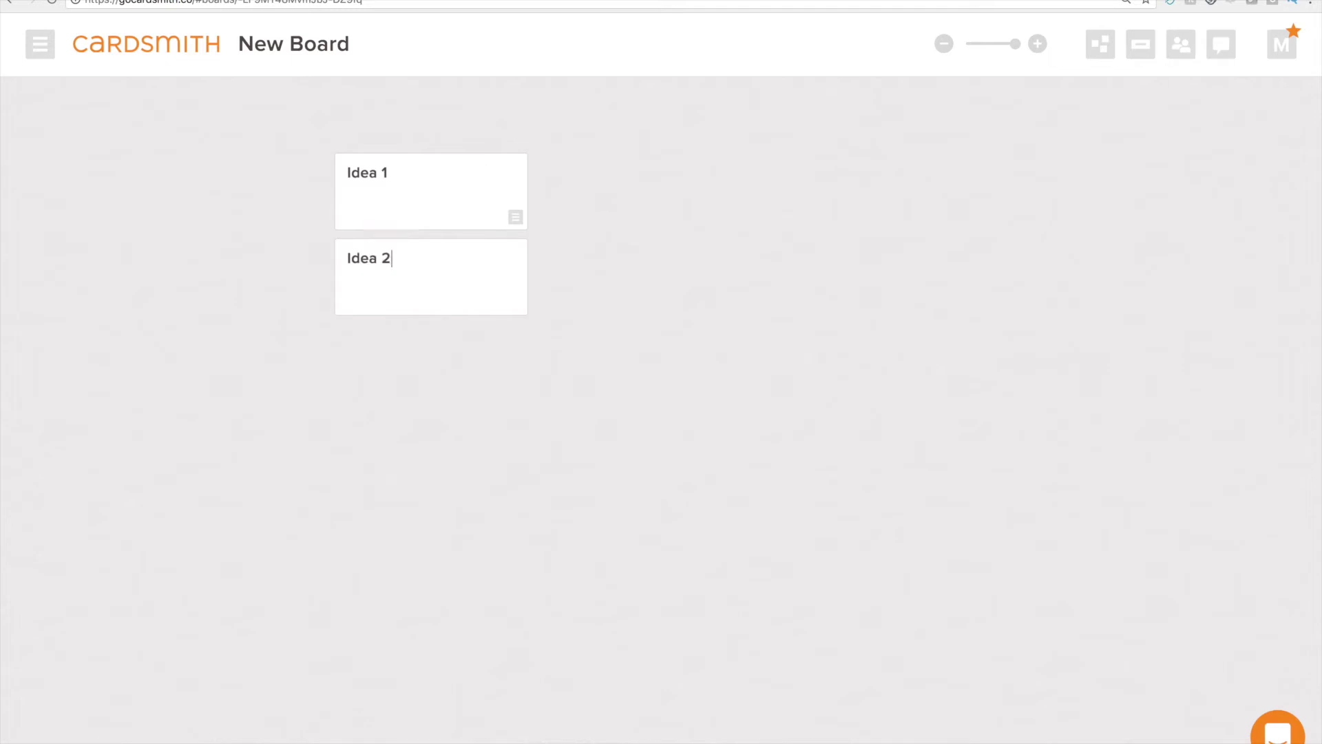
pyautogui.press('Return')
pyautogui.write('Ide')
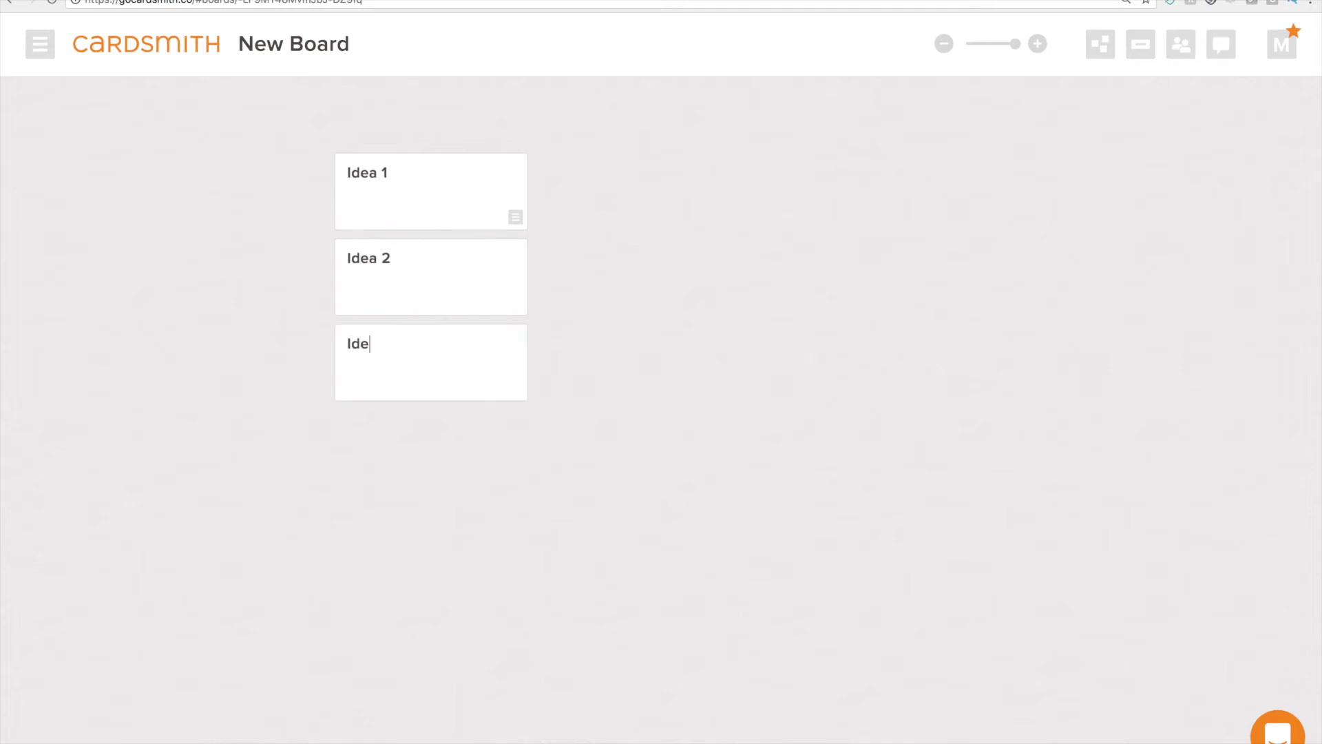
pyautogui.write('a 3')
pyautogui.press('Return')
pyautogui.write('Idea ')
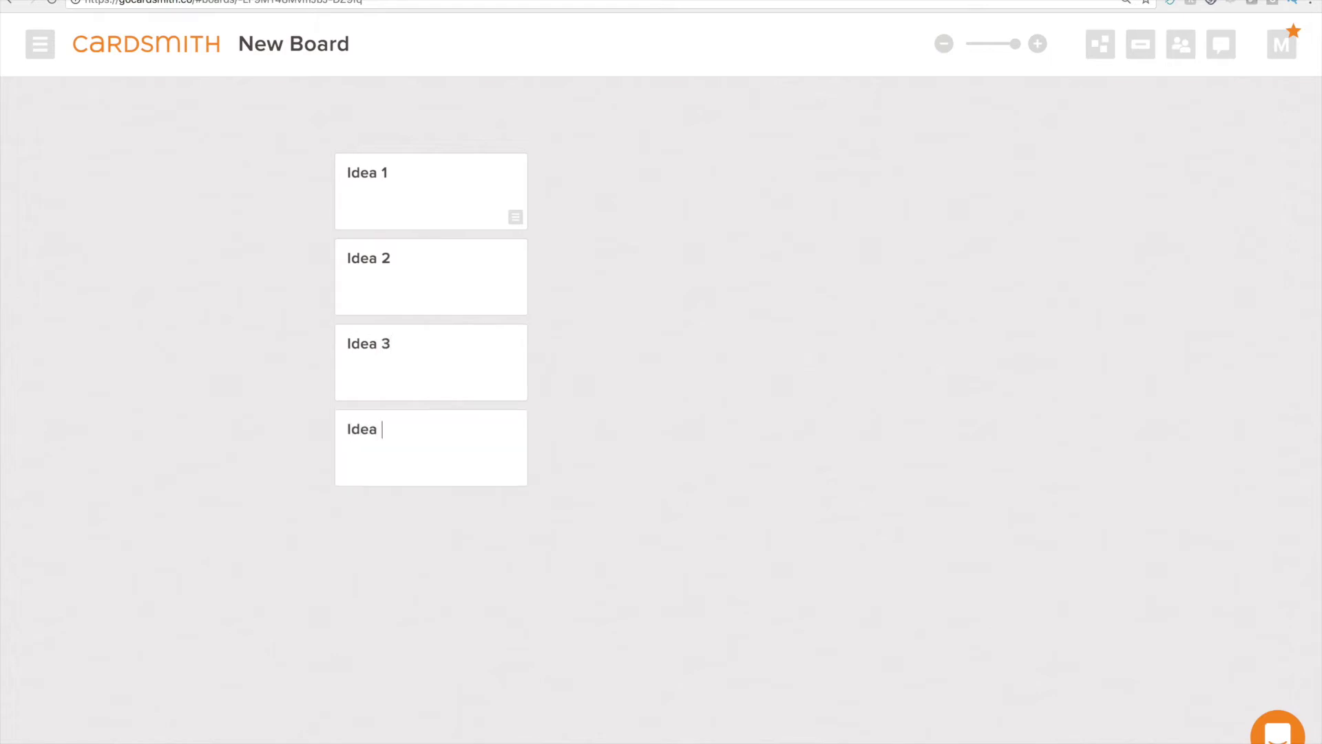
pyautogui.write('4')
pyautogui.moveTo(469, 349); pyautogui.dragTo(939, 138)
# Step: Place Idea 2 beside Idea 1 and Idea 4 below Idea 3, colour Idea 1 orange, and star Idea 4
pyautogui.moveTo(404, 298); pyautogui.dragTo(275, 256)
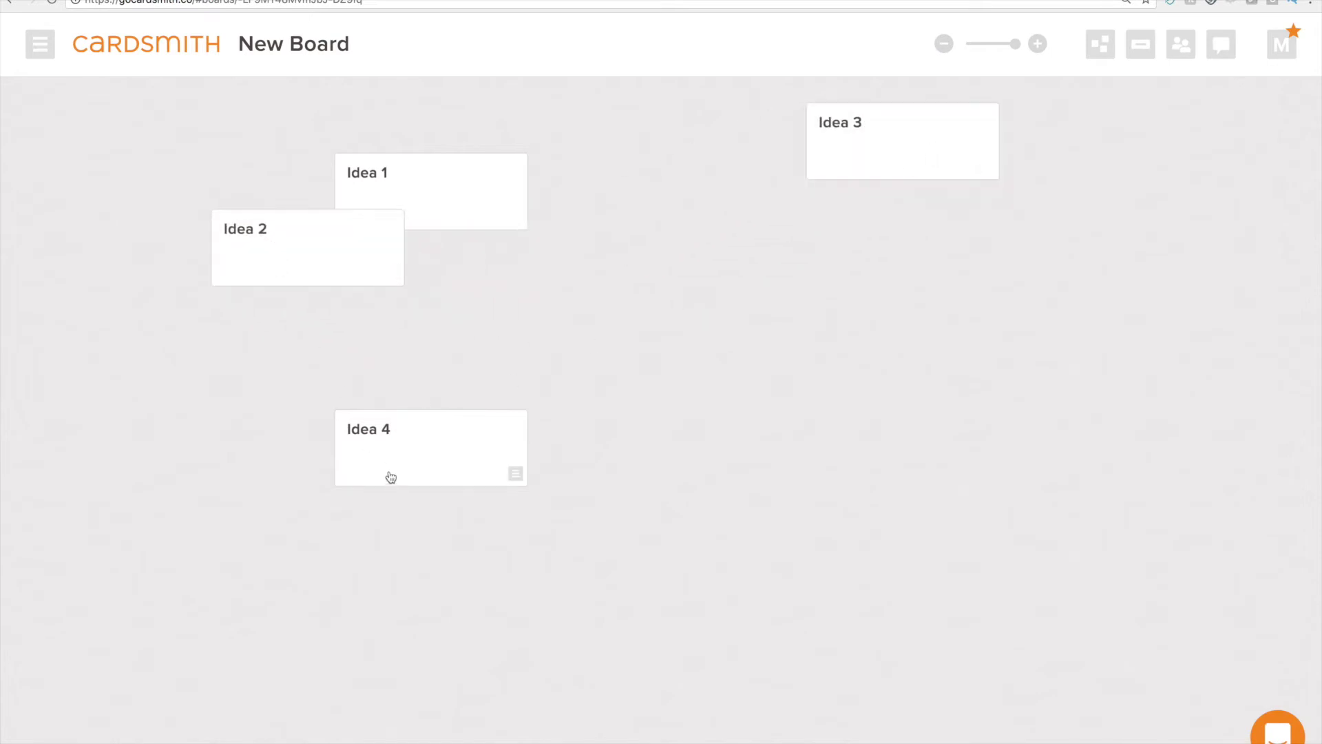
pyautogui.moveTo(390, 478); pyautogui.dragTo(957, 237)
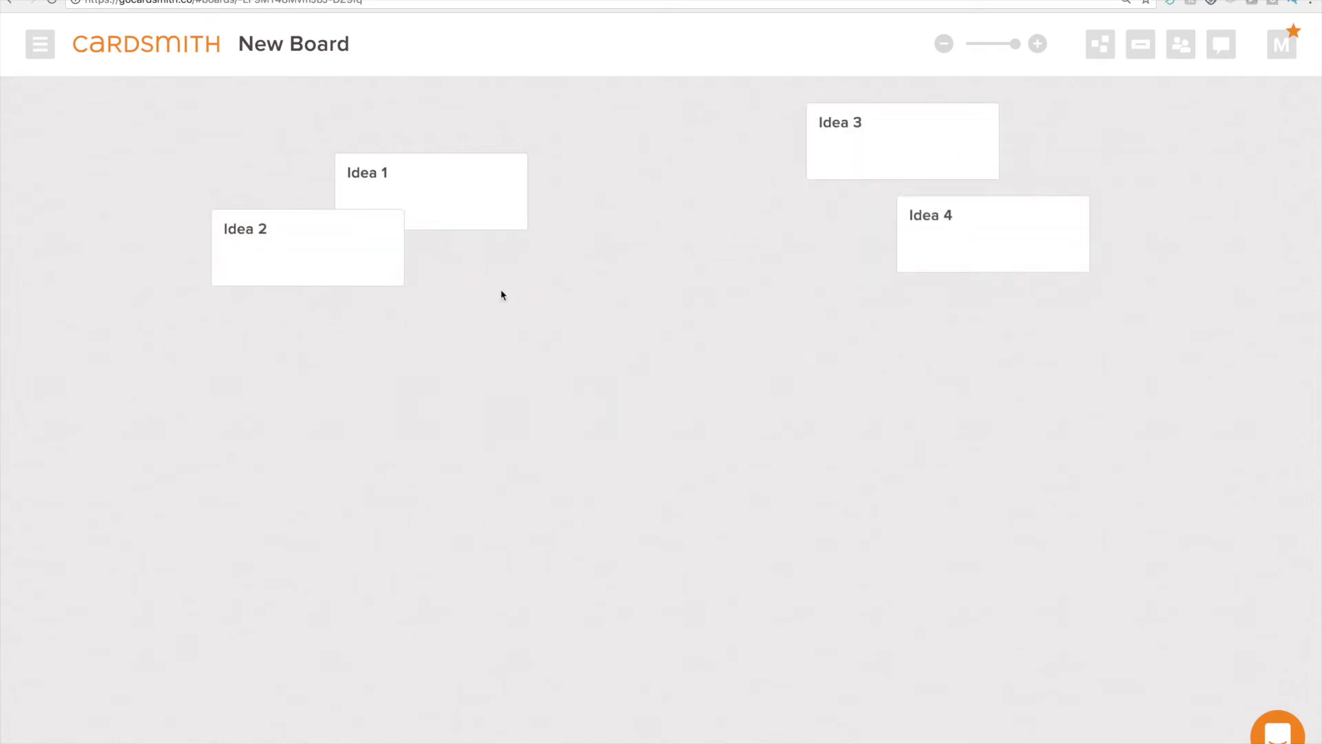
pyautogui.click(516, 229)
pyautogui.click(625, 523)
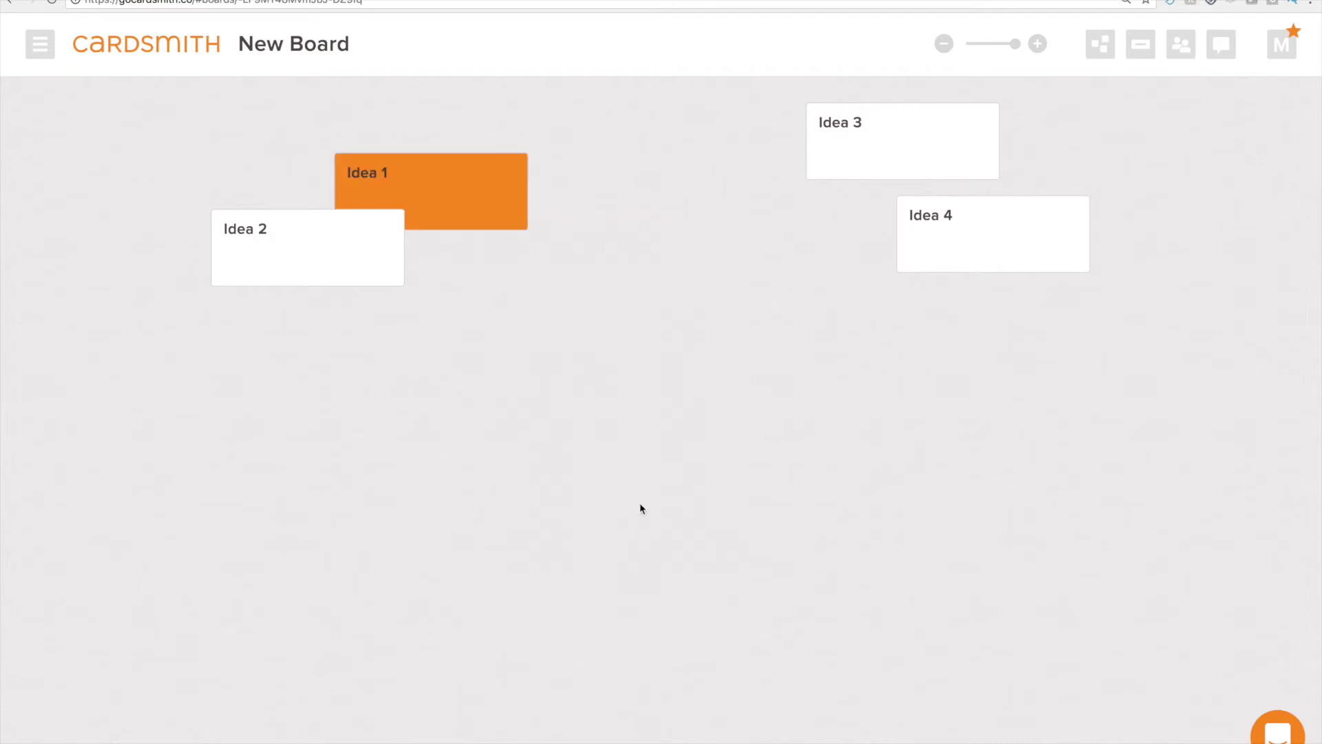
pyautogui.click(1078, 260)
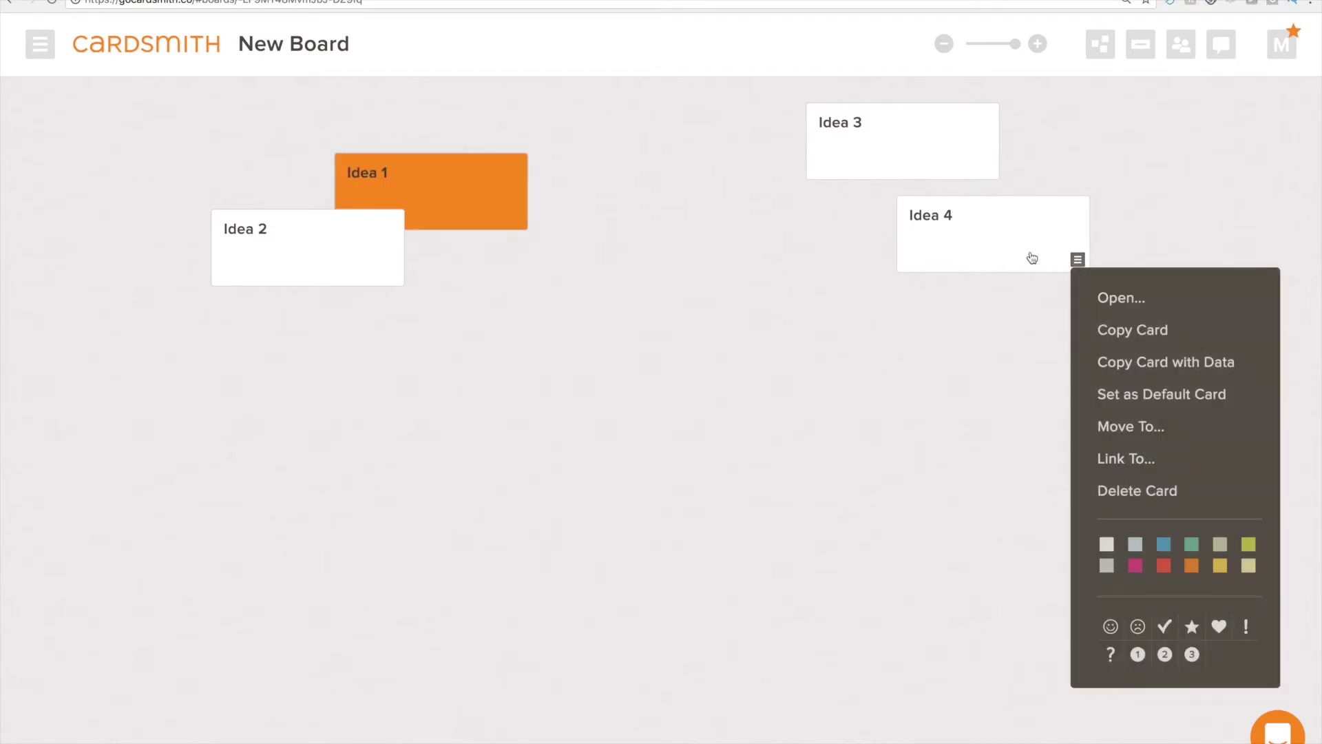
pyautogui.click(1192, 627)
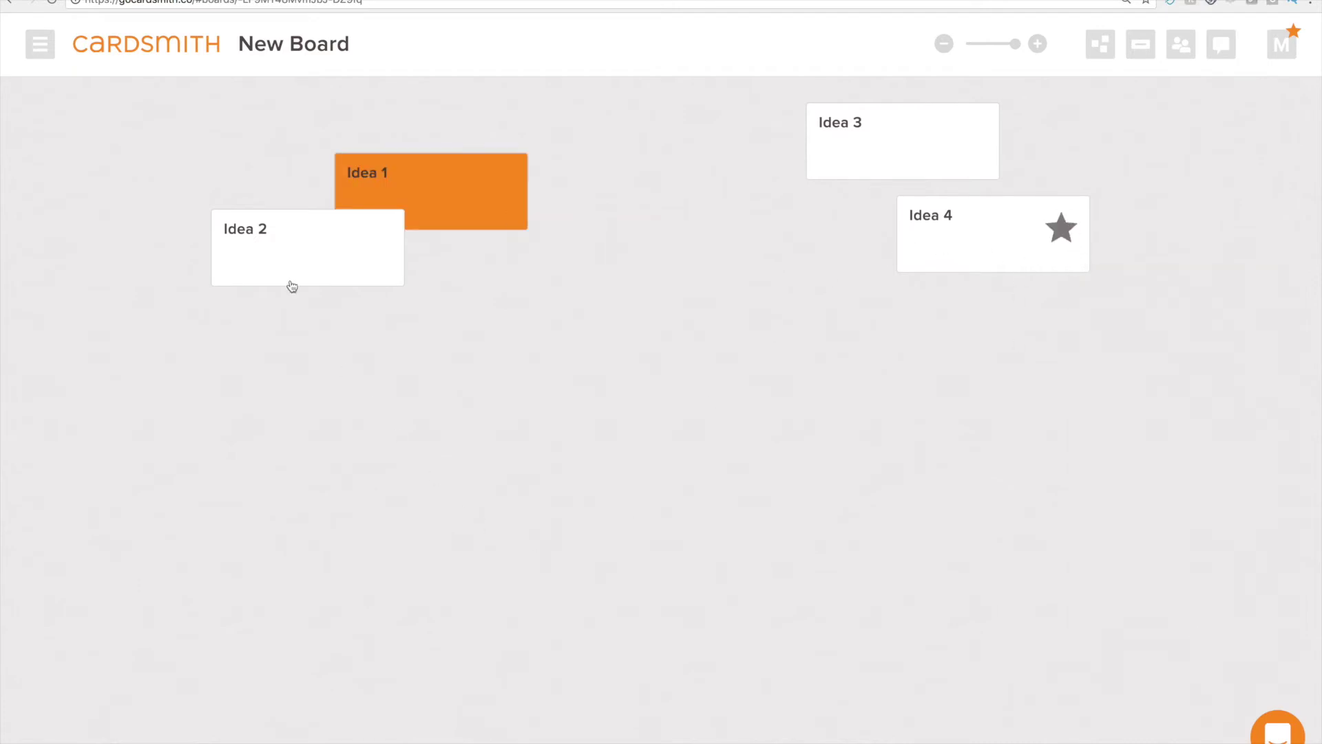
# Step: Link Idea 2 to Idea 3 with an arrow pointing at Idea 3, and drag Idea 3 below Idea 4
pyautogui.moveTo(292, 286); pyautogui.dragTo(493, 294)
pyautogui.click(586, 307)
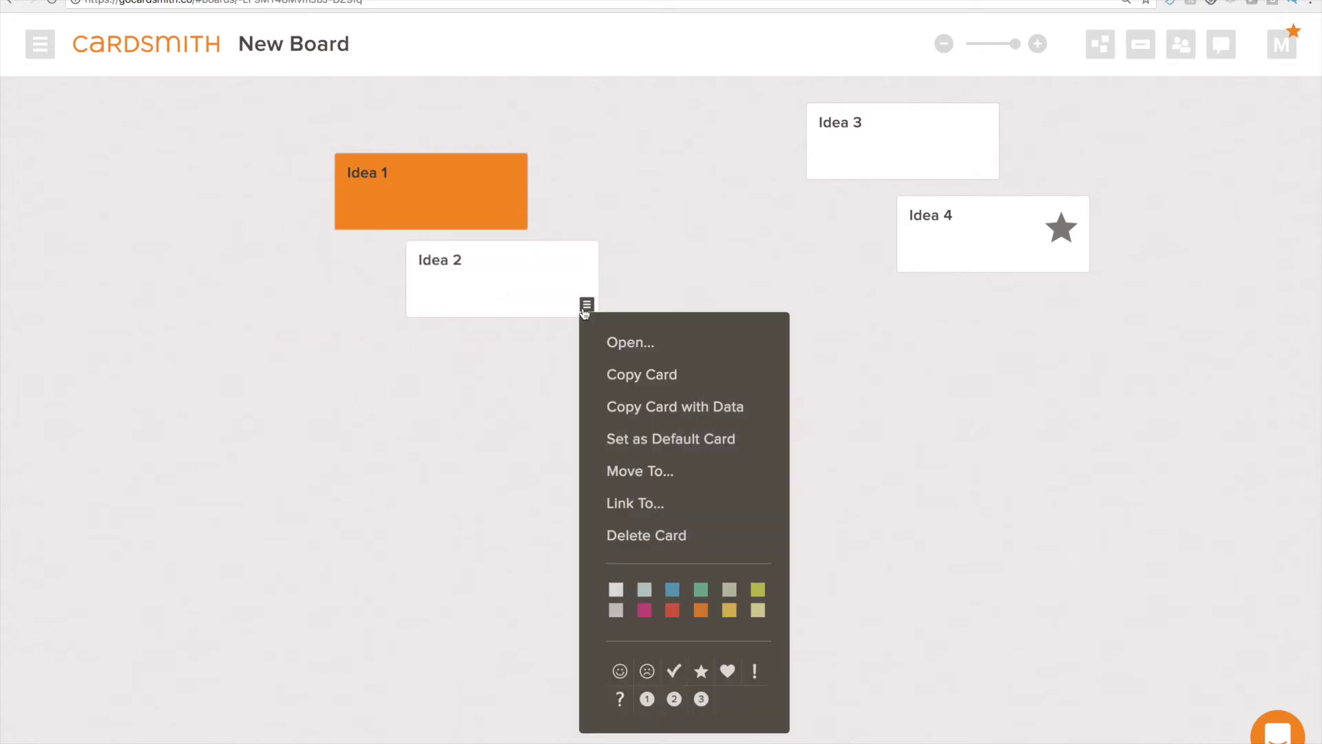
pyautogui.click(619, 506)
pyautogui.click(936, 129)
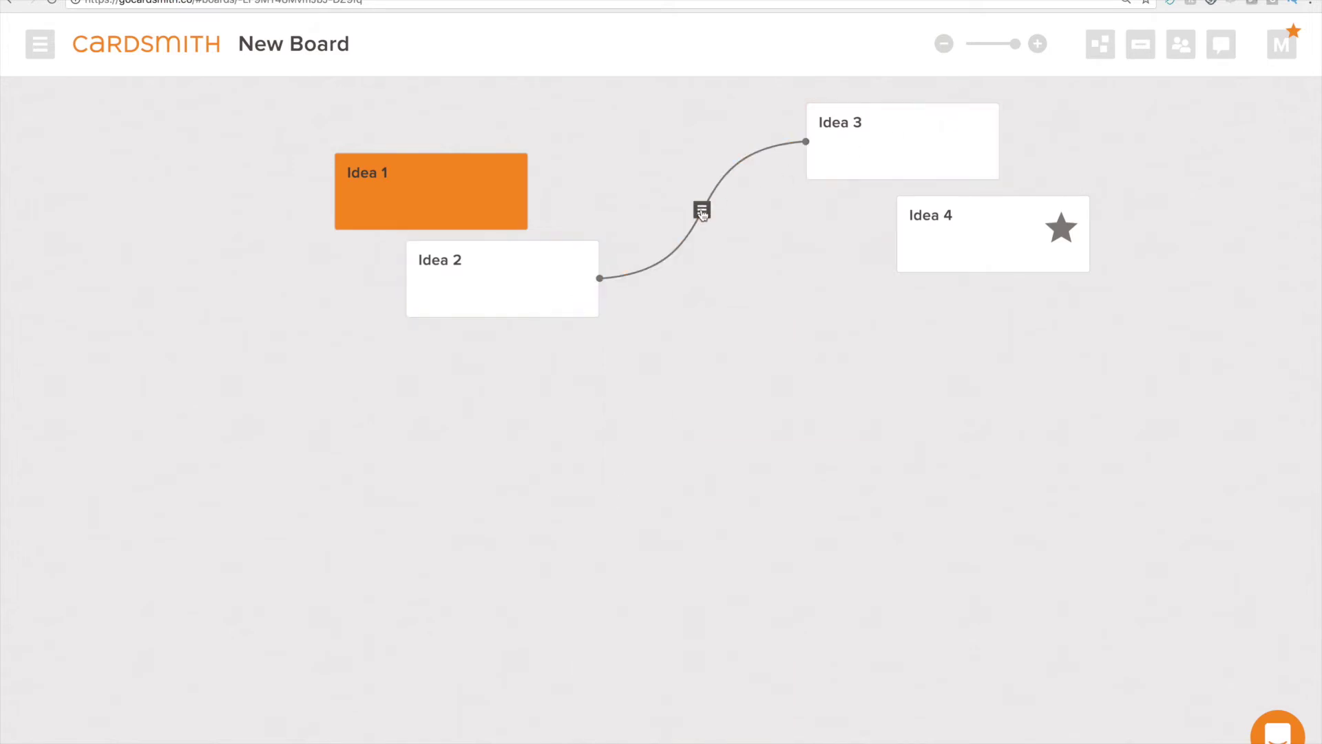
pyautogui.click(701, 210)
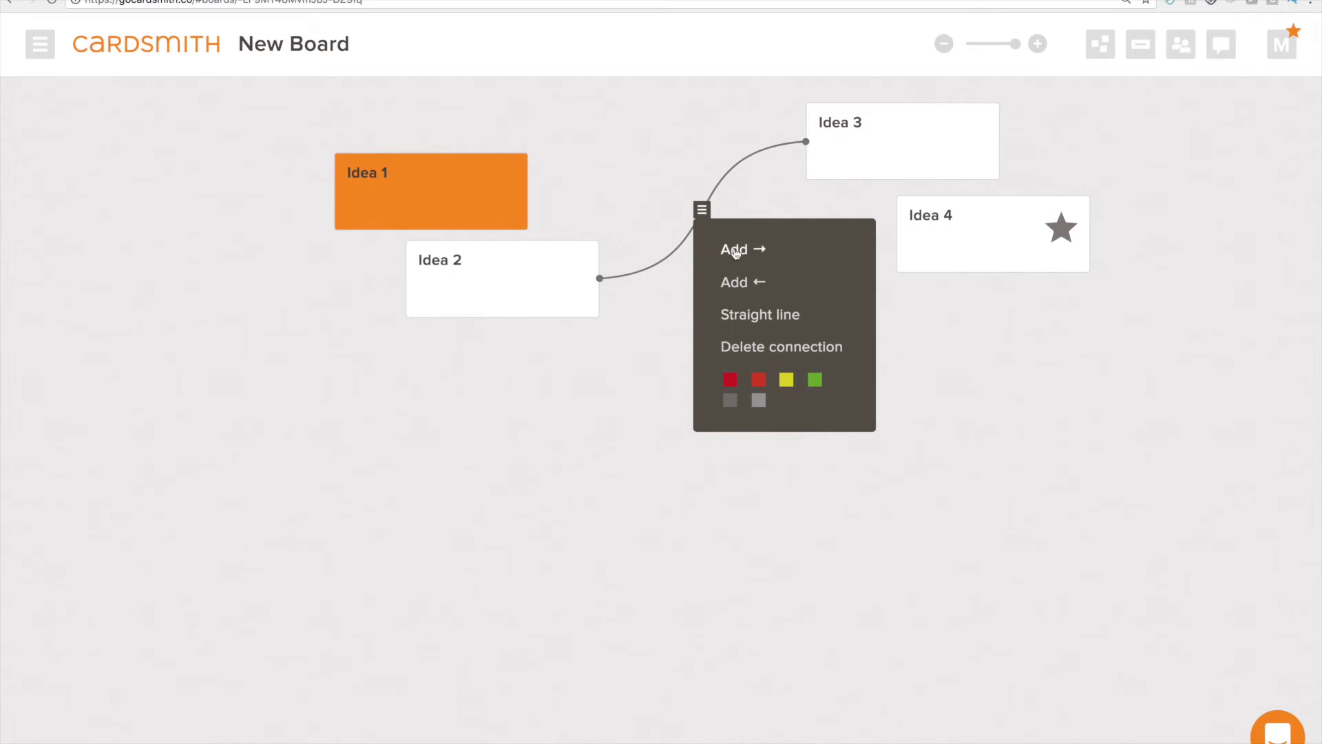
pyautogui.click(736, 252)
pyautogui.moveTo(816, 184); pyautogui.dragTo(1000, 342)
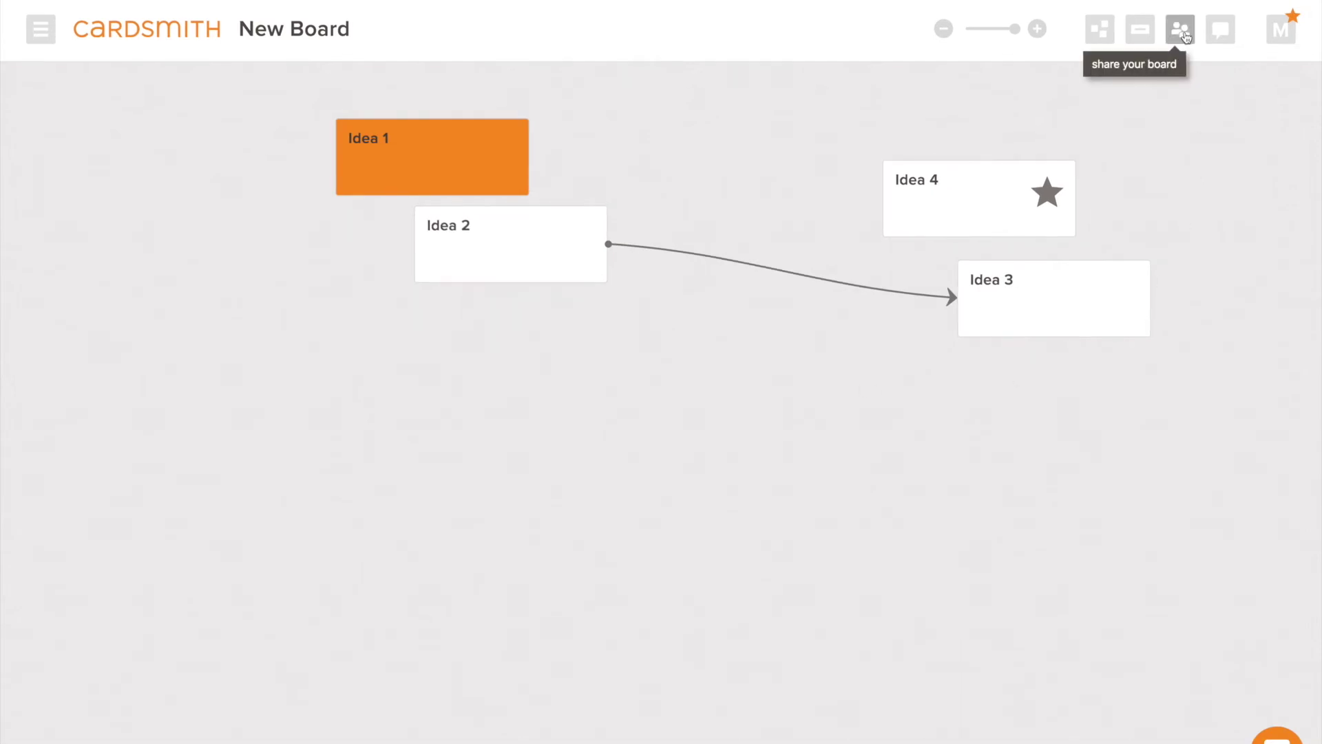
# Step: Send a New Board invitation to the suggested collaborator's address and reopen the share list
pyautogui.click(1183, 33)
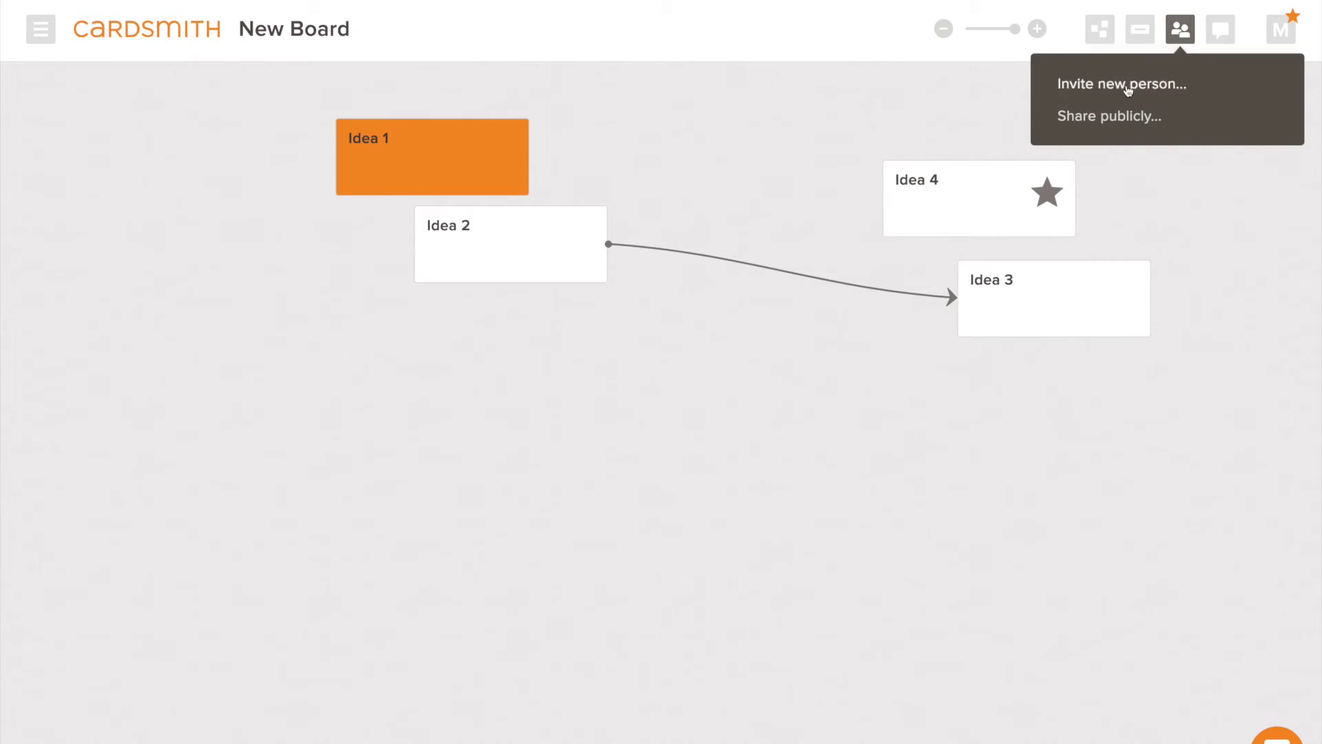
pyautogui.click(1125, 90)
pyautogui.write('s')
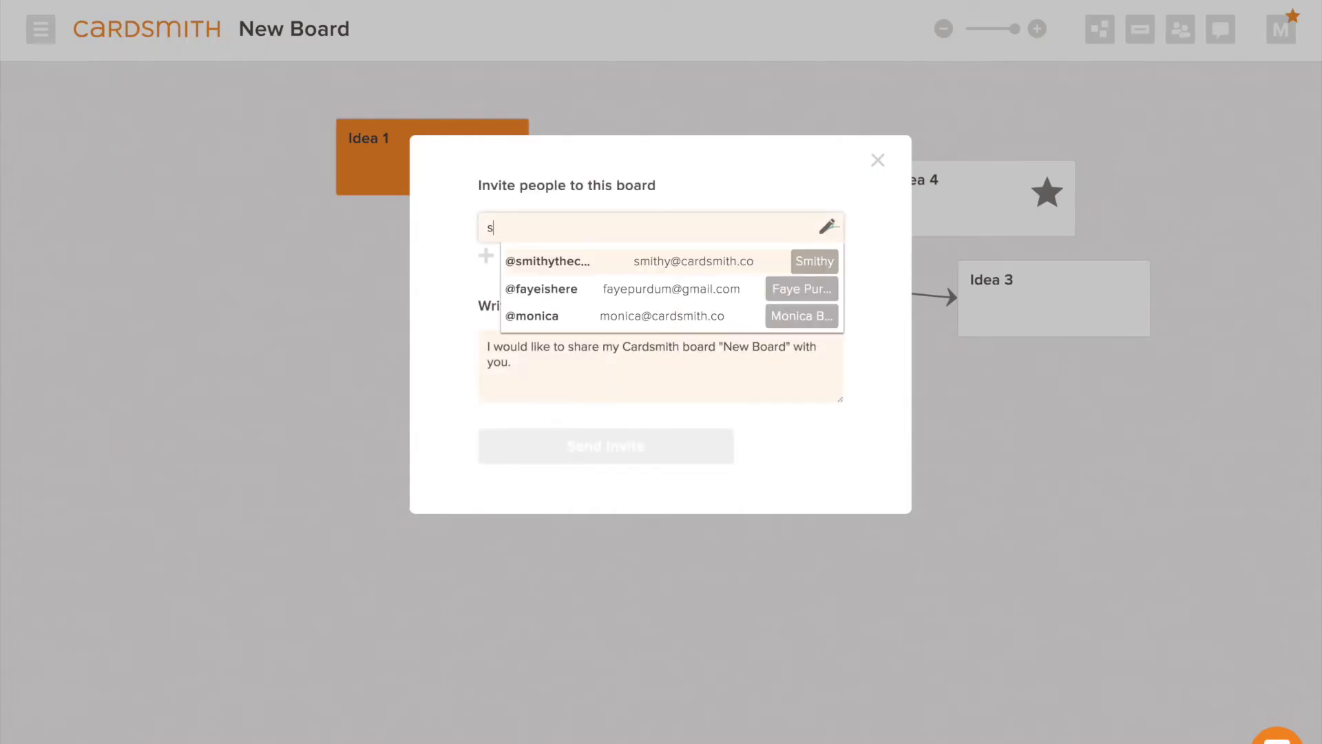
pyautogui.press('Return')
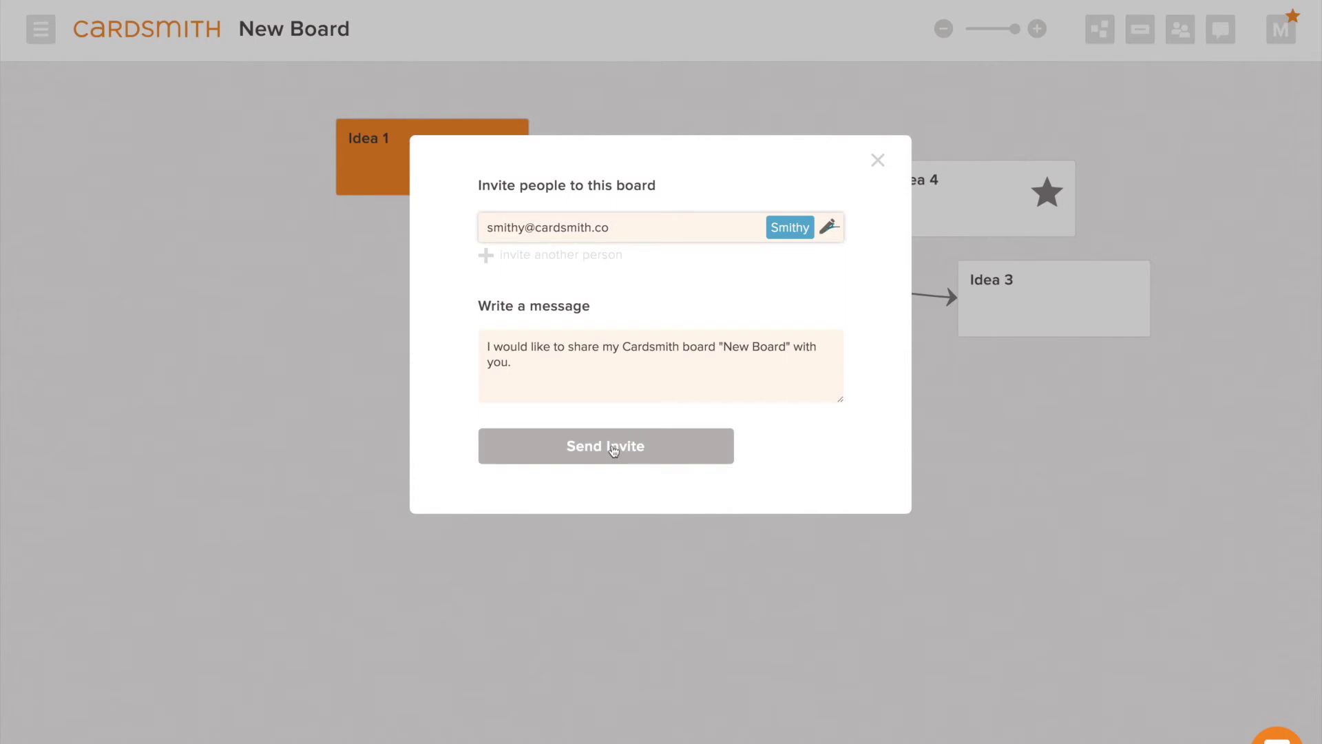
pyautogui.click(613, 447)
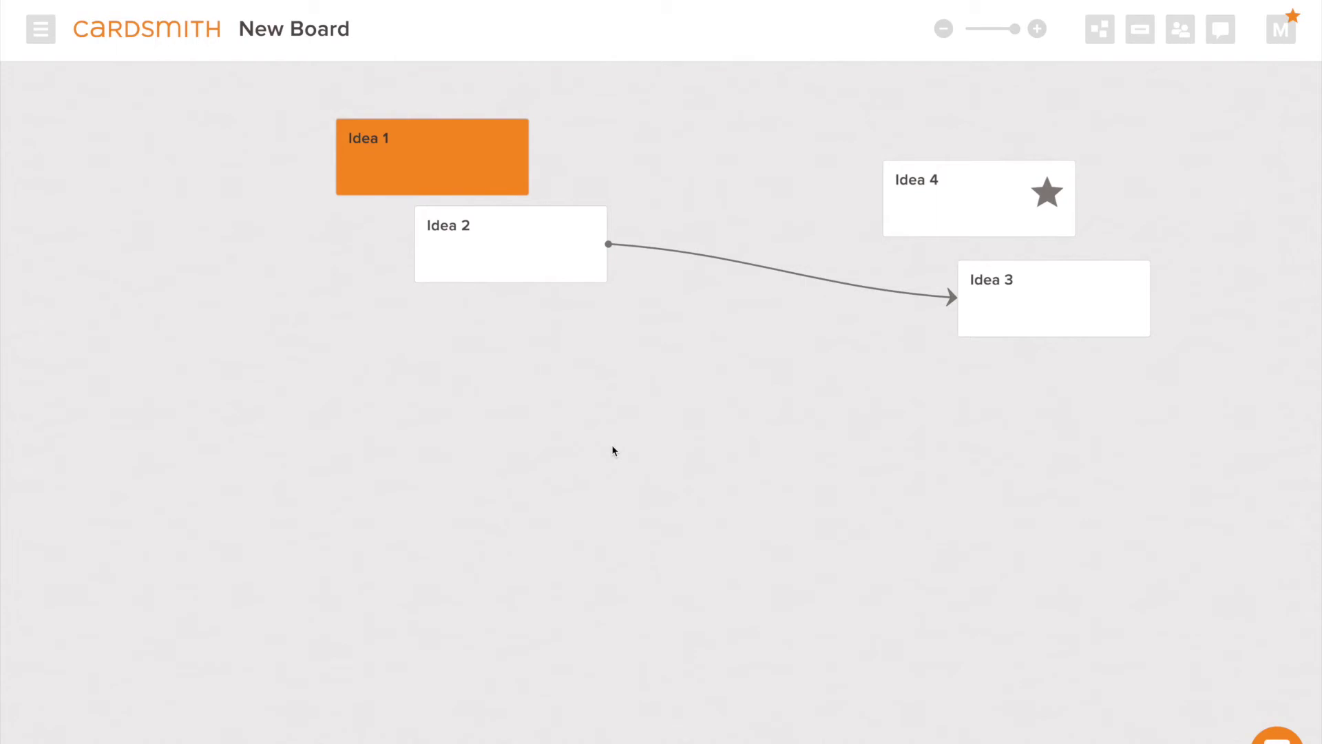
pyautogui.click(1181, 29)
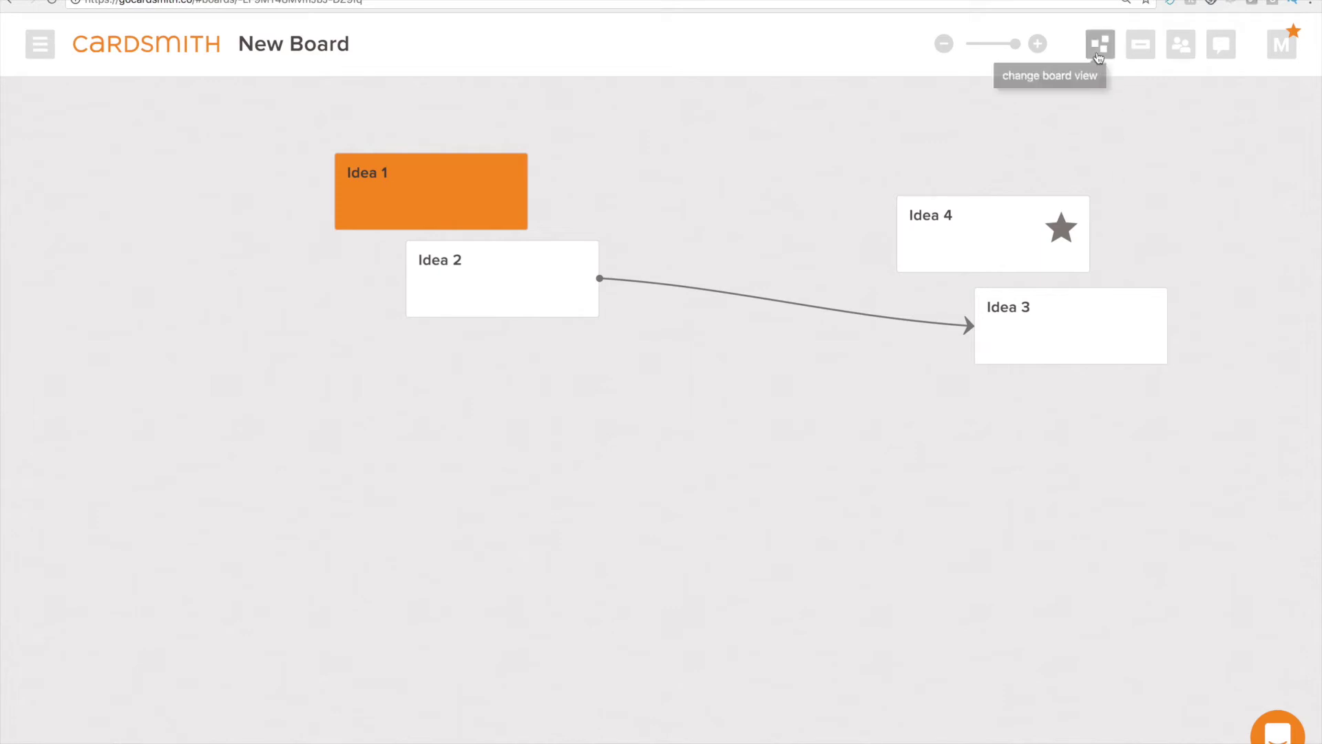
# Step: Switch New Board to grid layout, dragging Idea 1 and 2 into row 1, Idea 3 and 4 into row 2
pyautogui.click(1100, 55)
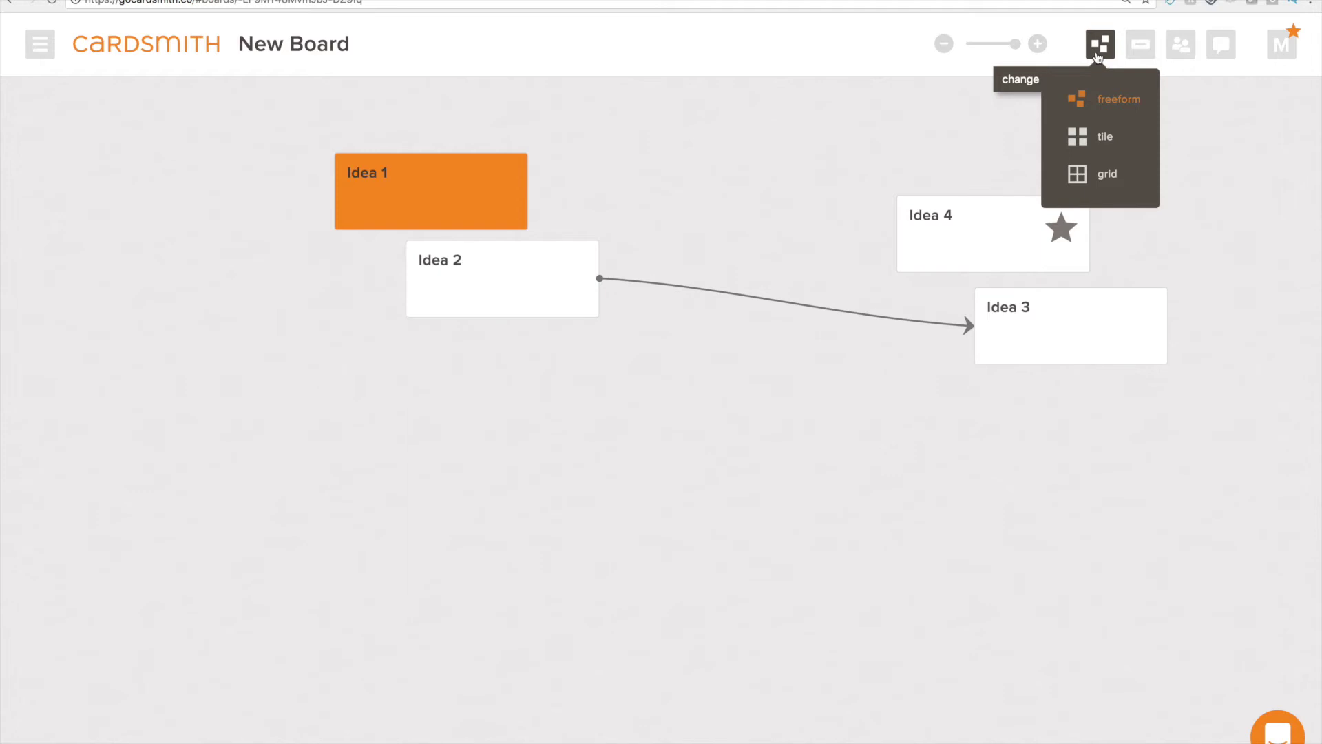
pyautogui.click(1095, 180)
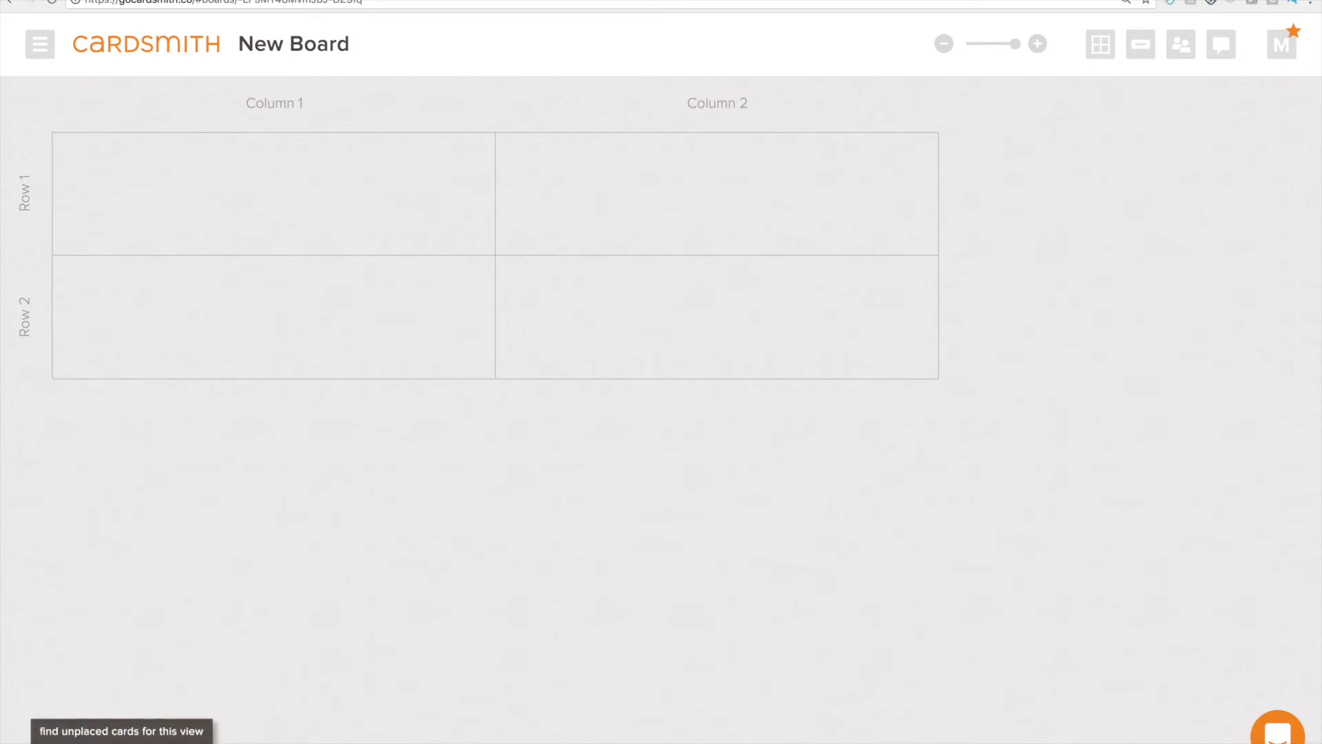
pyautogui.click(105, 737)
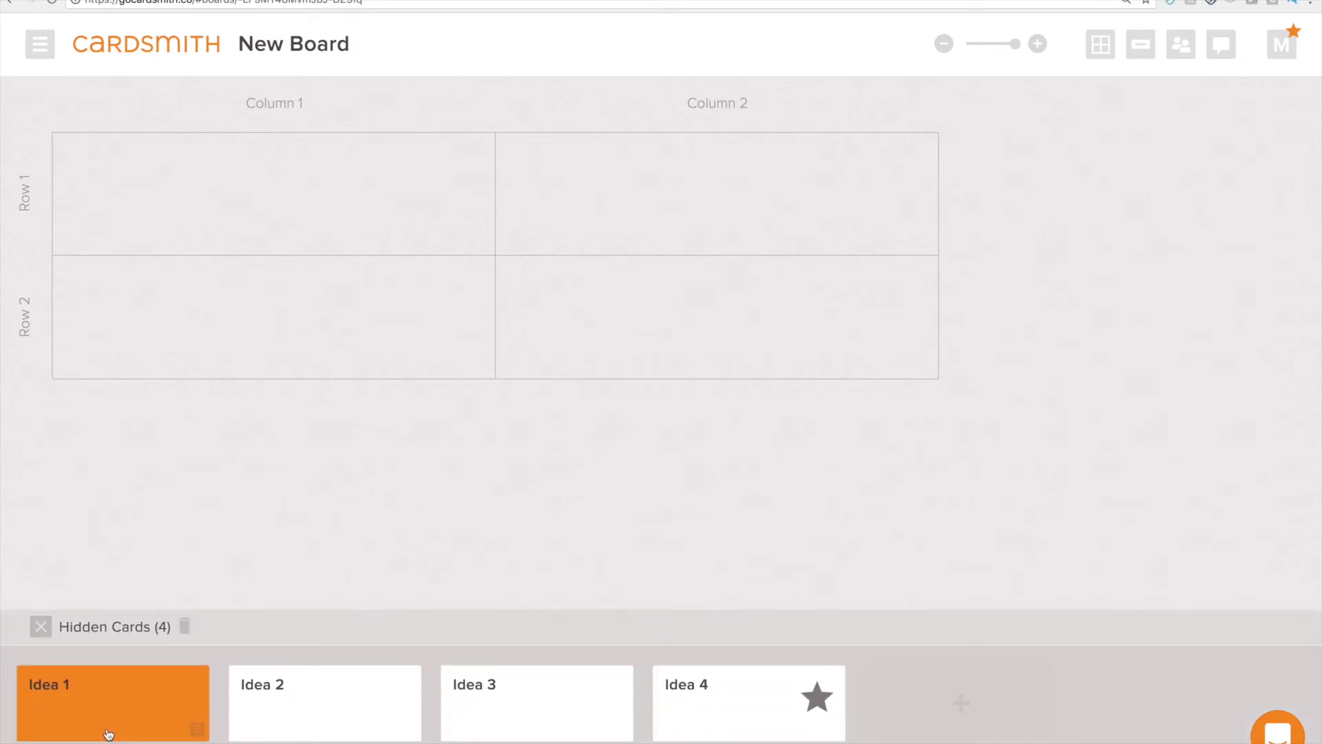
pyautogui.moveTo(105, 733); pyautogui.dragTo(225, 227)
pyautogui.moveTo(323, 696); pyautogui.dragTo(165, 312)
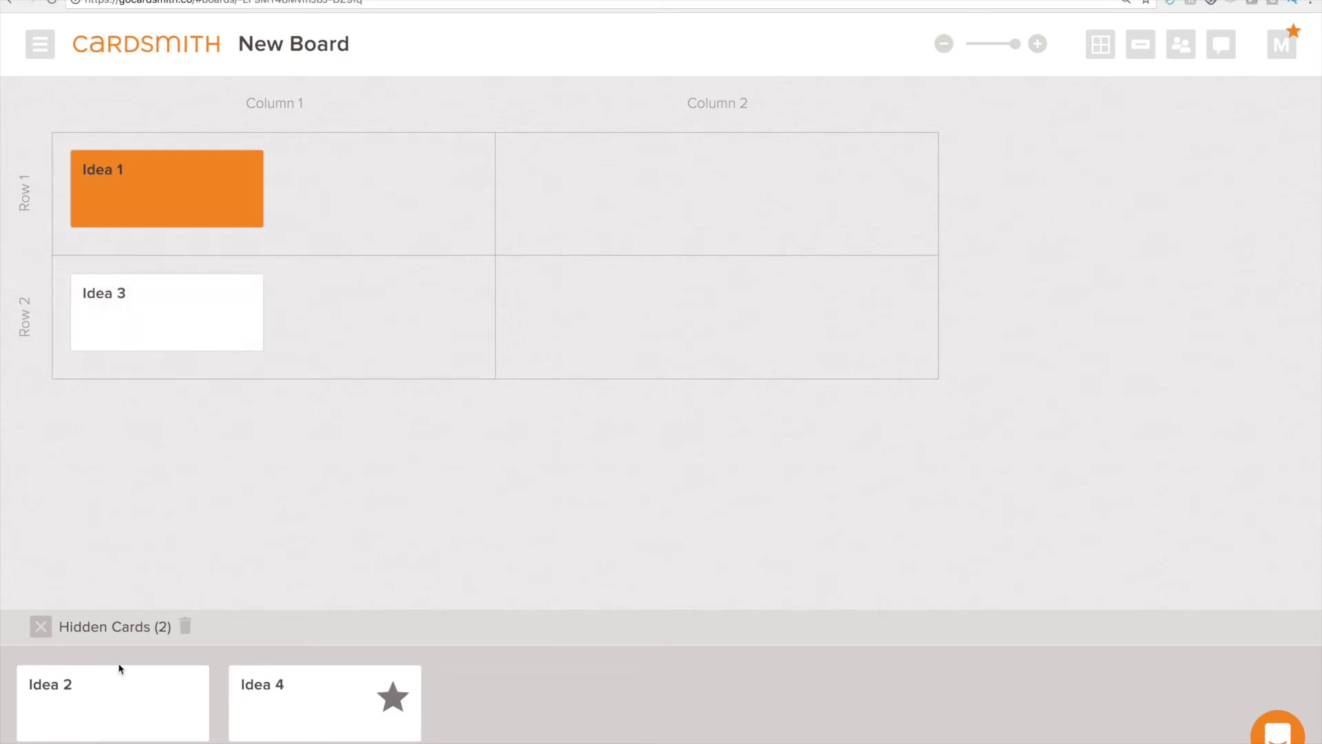
pyautogui.moveTo(106, 721); pyautogui.dragTo(597, 207)
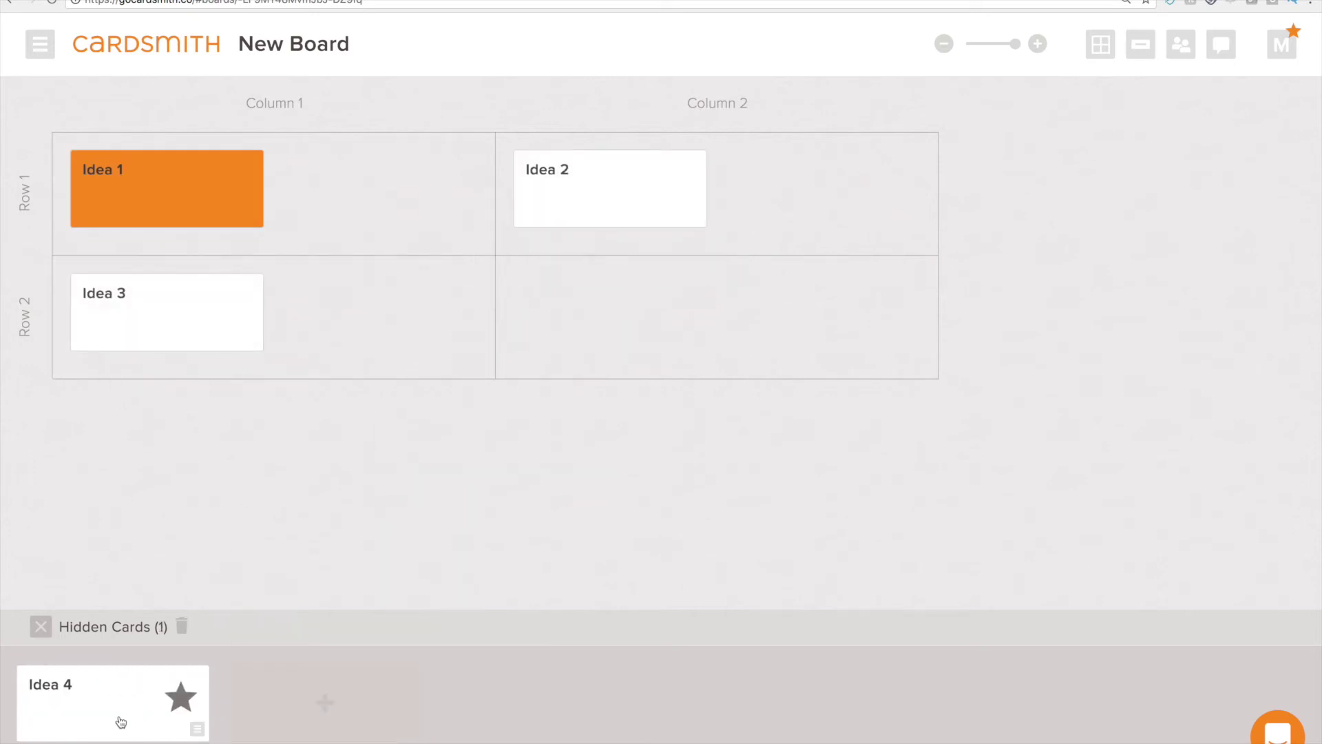
pyautogui.moveTo(117, 719); pyautogui.dragTo(386, 306)
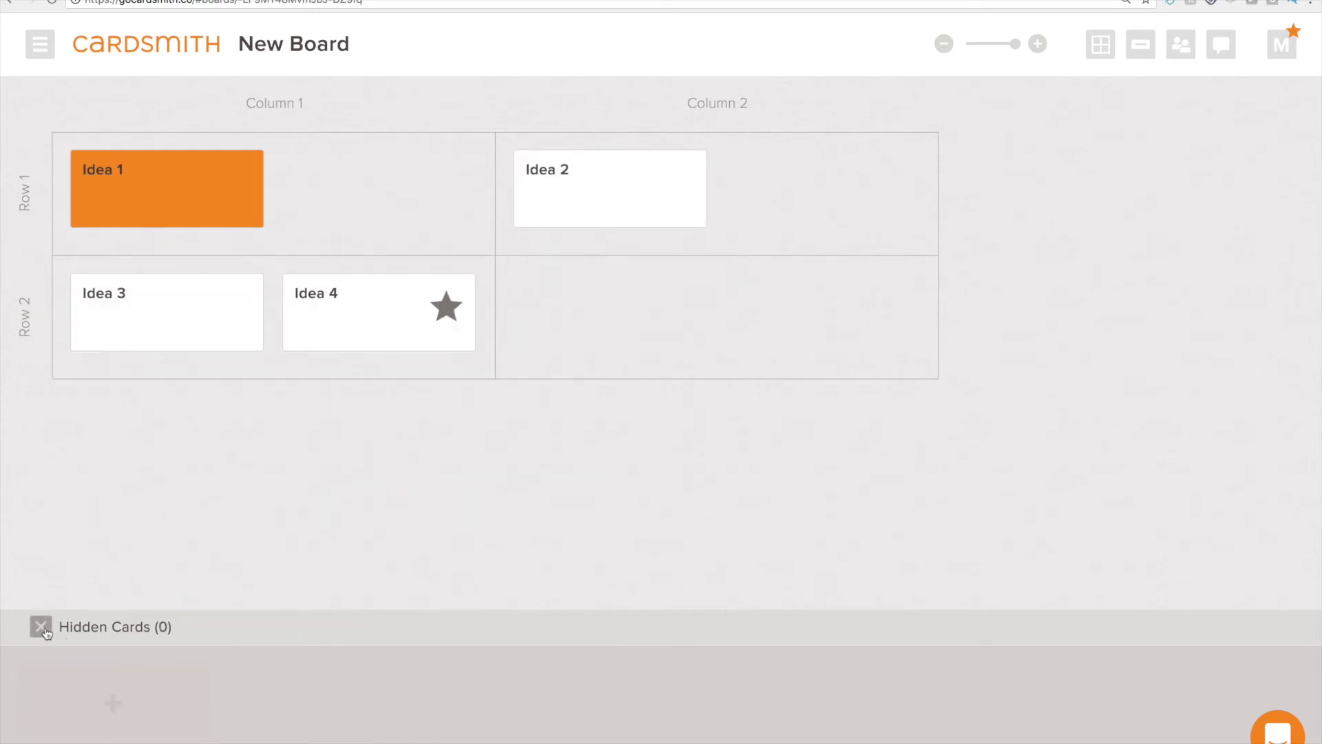
pyautogui.click(41, 627)
# Step: Rename columns Warm and Hot and rows A and B, and move Hot left of Warm
pyautogui.click(257, 103)
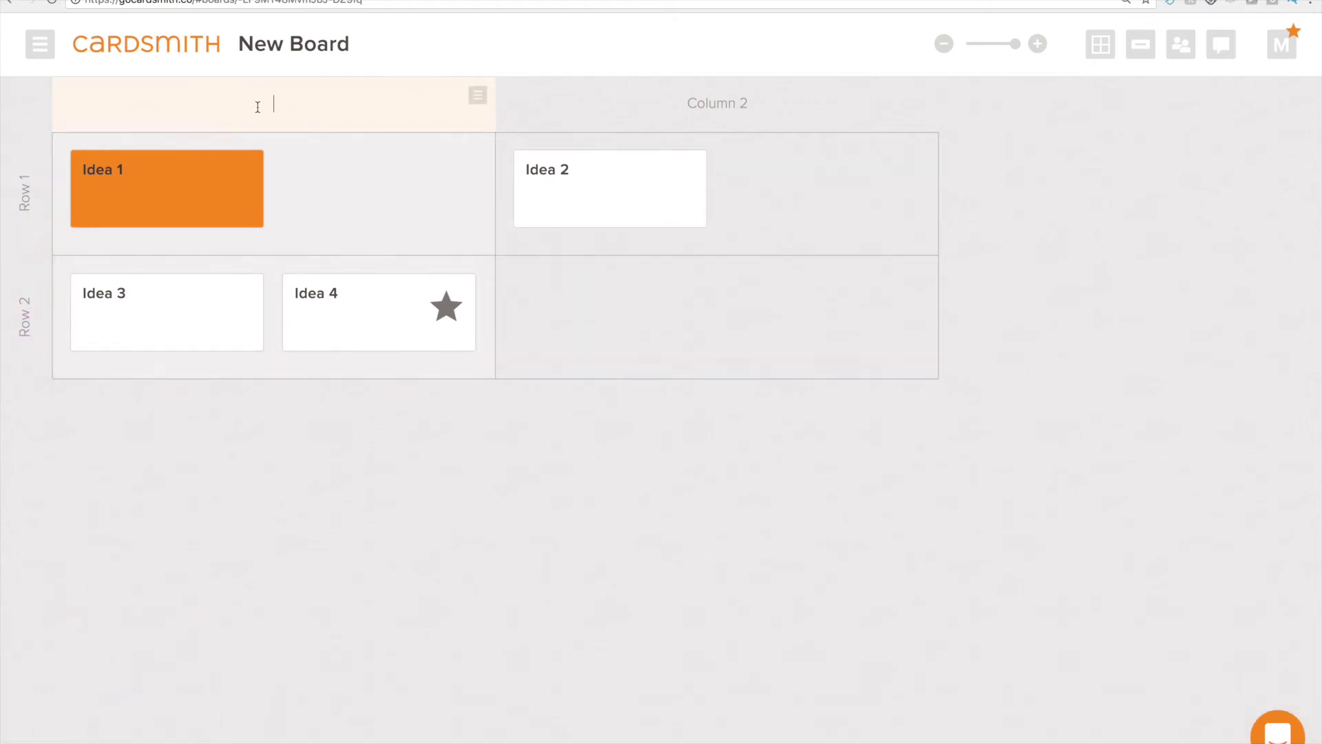
pyautogui.write('Warm')
pyautogui.click(717, 104)
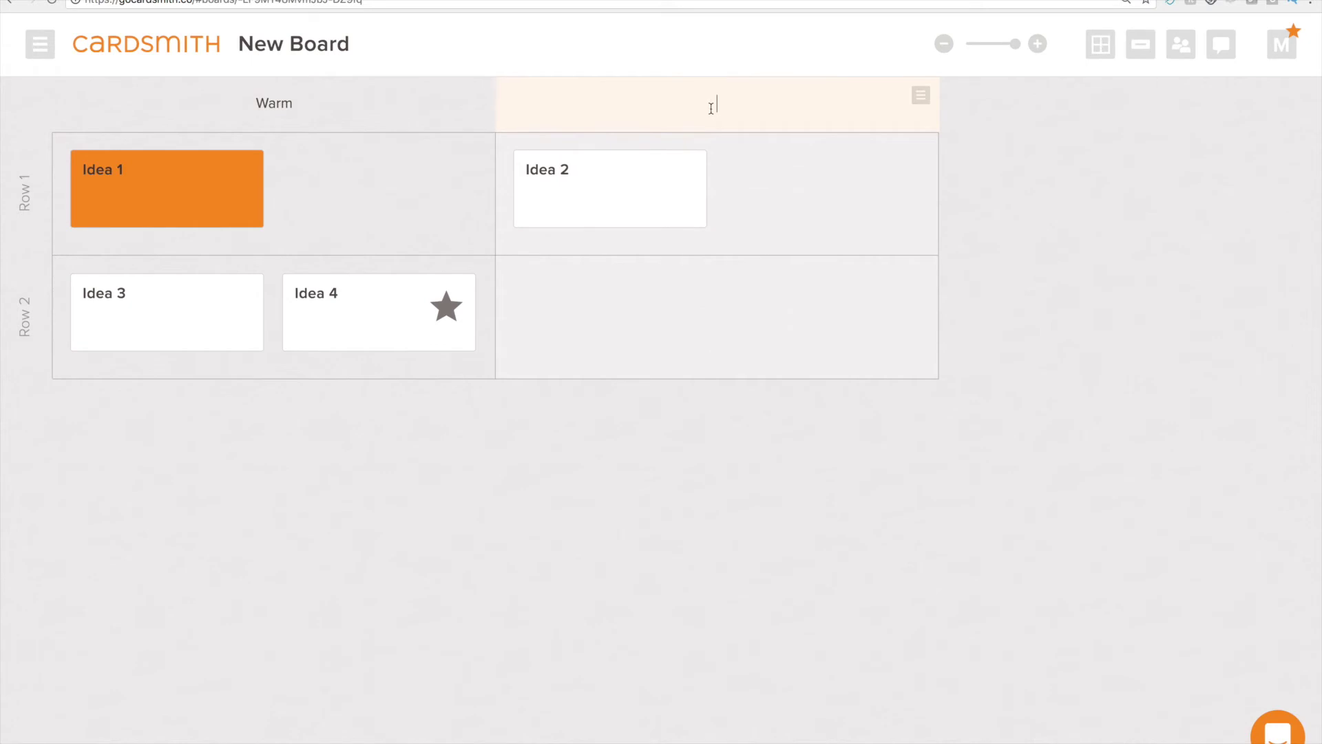
pyautogui.write('Hot')
pyautogui.click(22, 194)
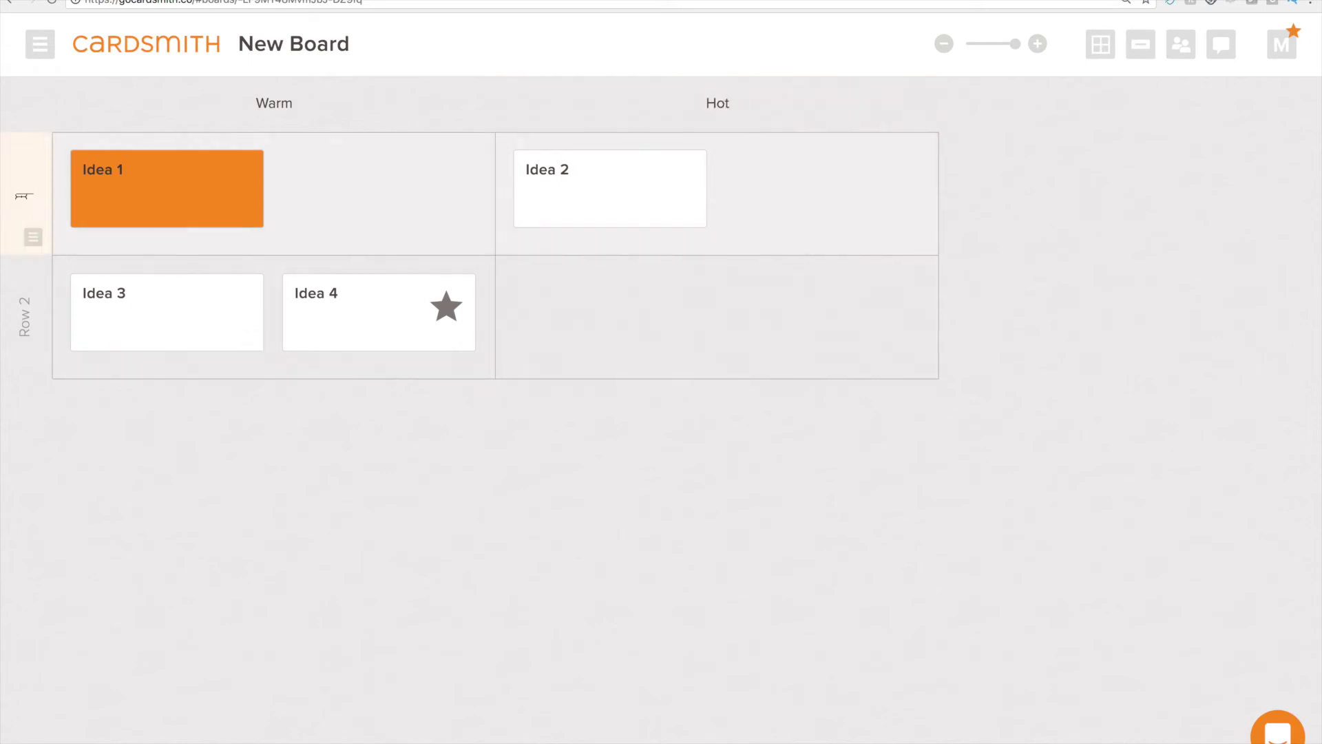
pyautogui.write('A')
pyautogui.click(22, 317)
pyautogui.write('B')
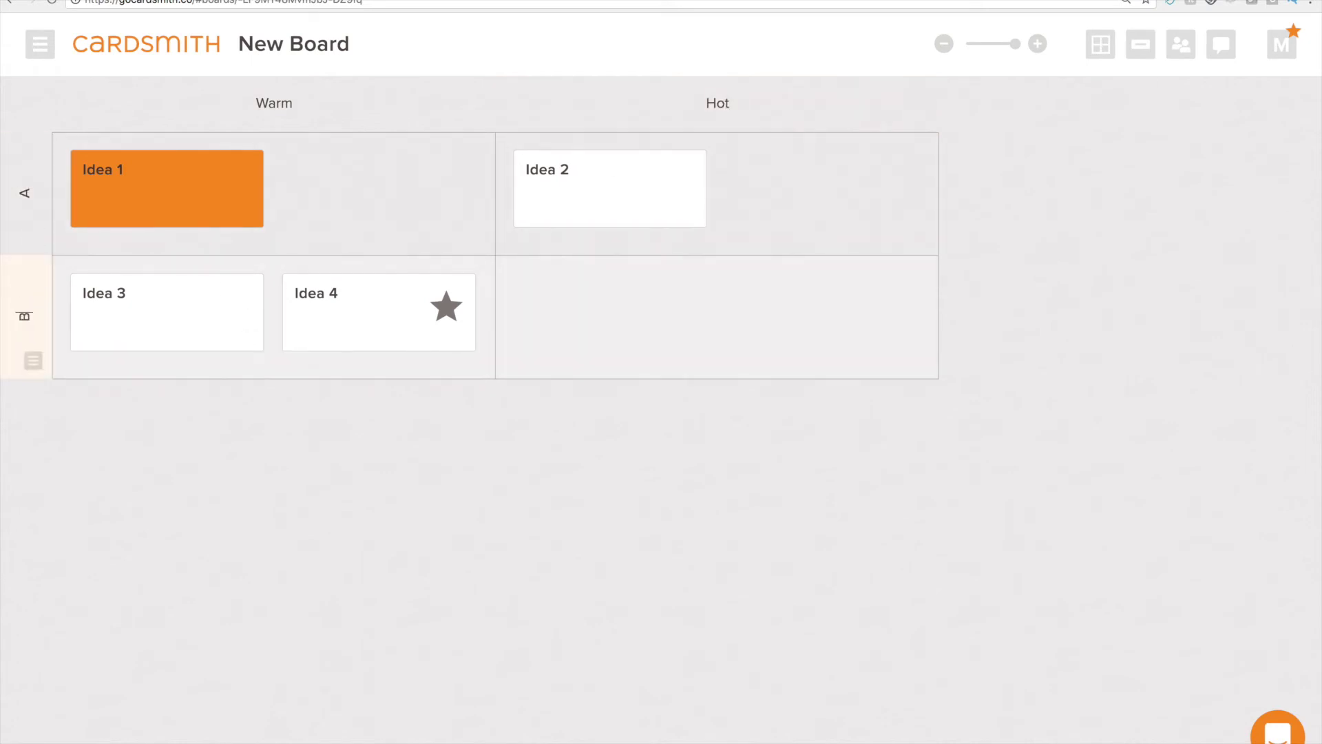
pyautogui.moveTo(649, 121); pyautogui.dragTo(303, 110)
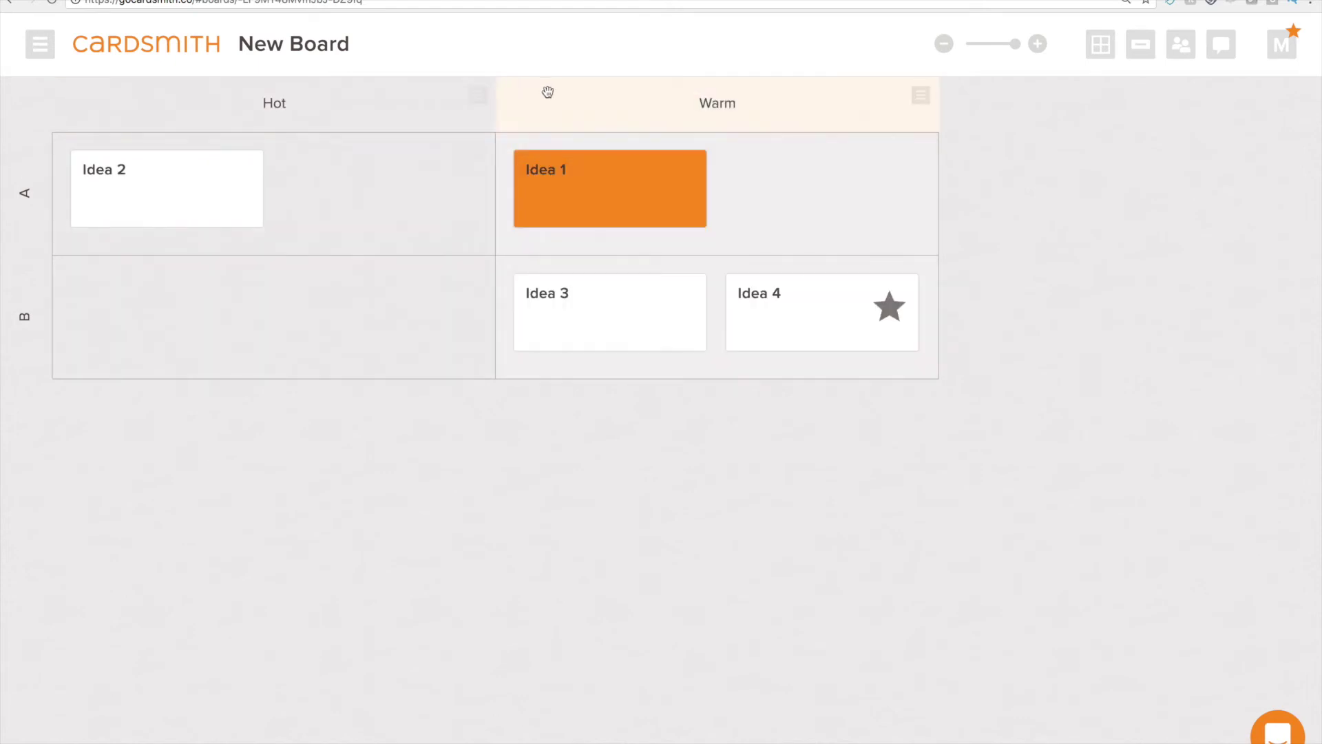
# Step: Insert a Cold column right of Hot, narrow the Hot and Cold columns, and keep row A above B
pyautogui.click(478, 96)
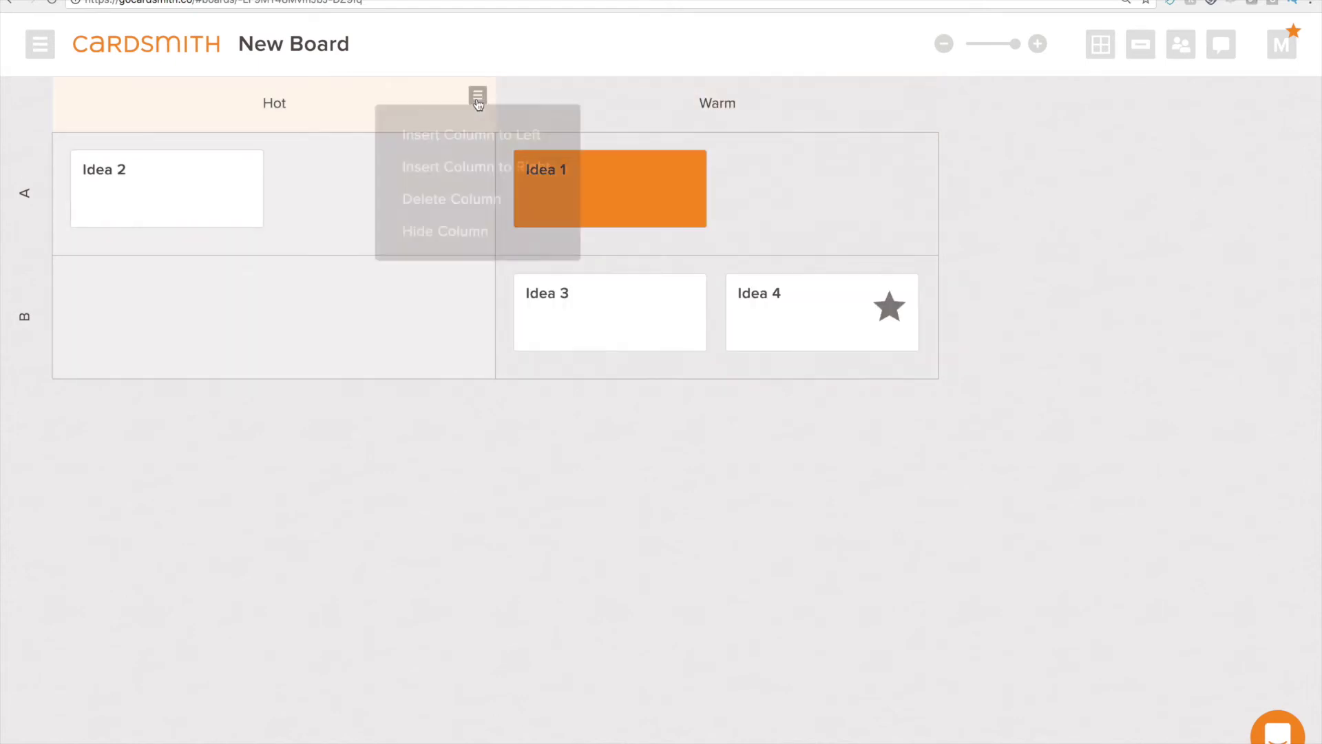
pyautogui.click(493, 167)
pyautogui.click(727, 111)
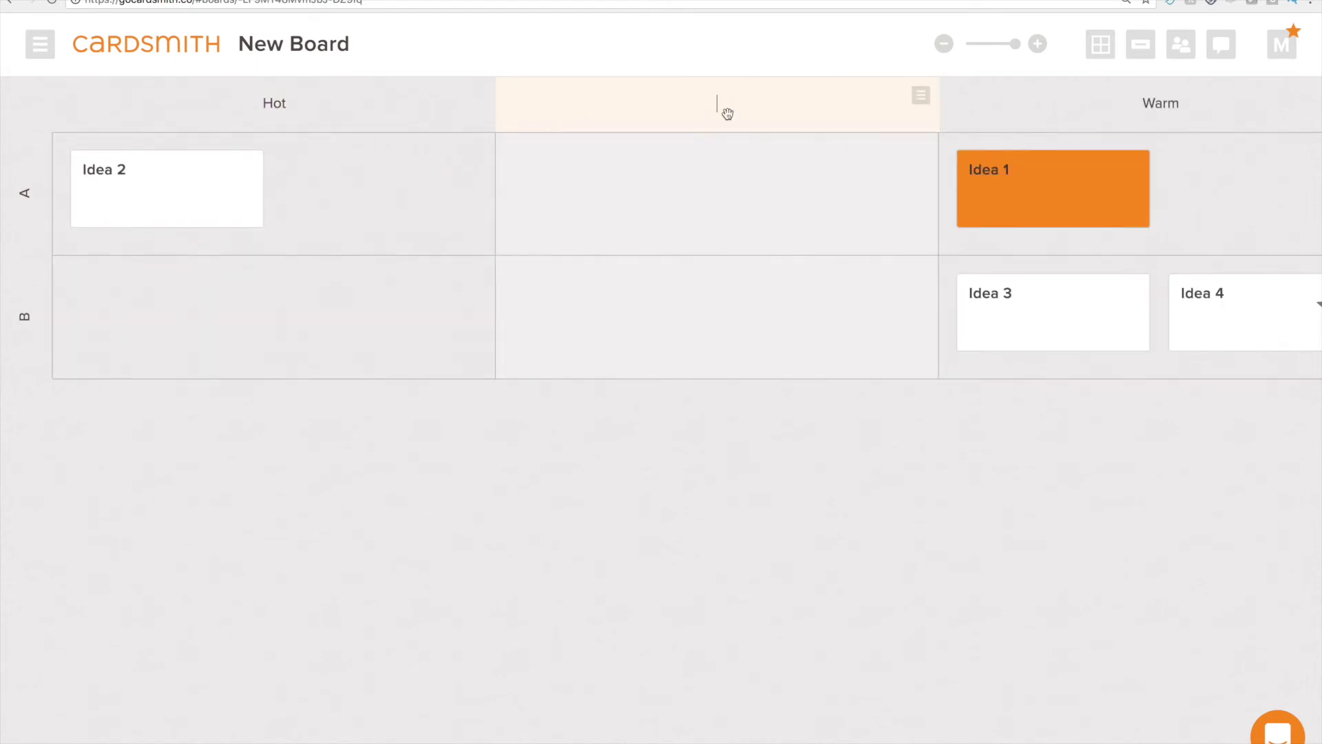
pyautogui.write('Cold')
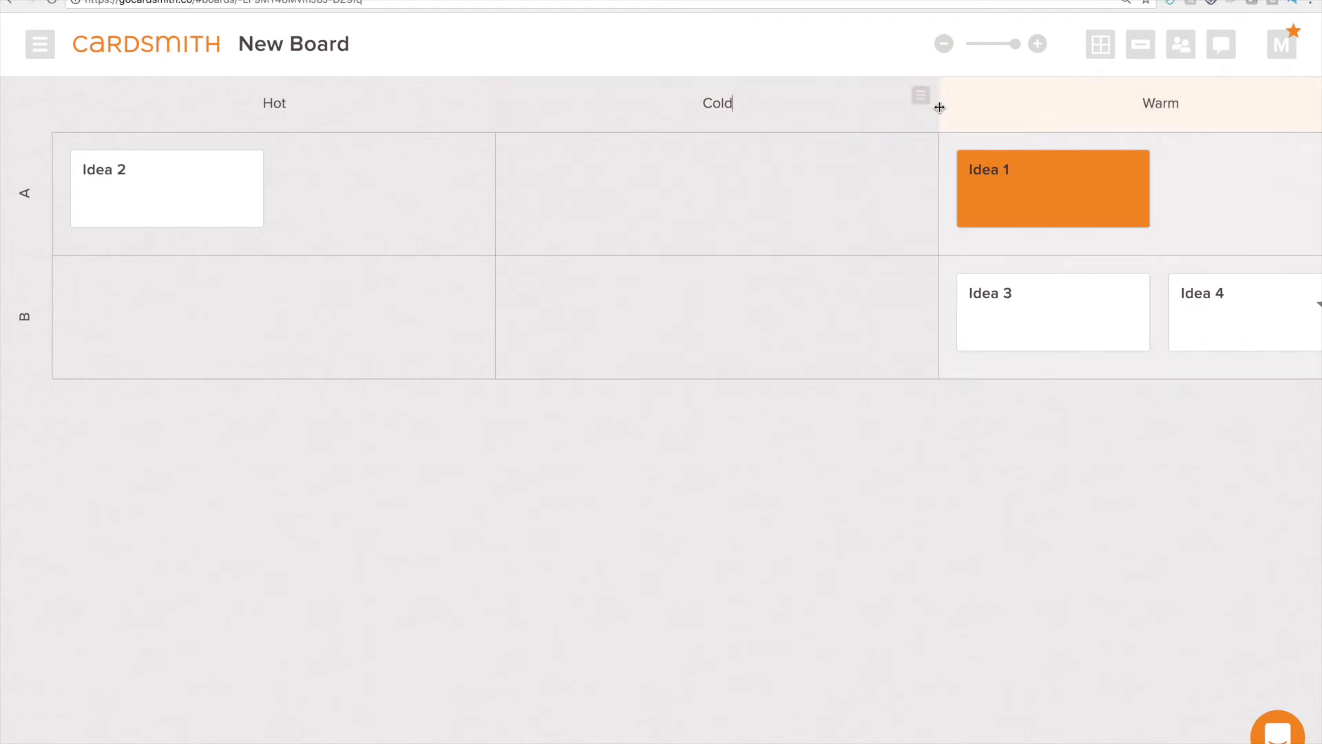
pyautogui.moveTo(938, 106); pyautogui.dragTo(724, 117)
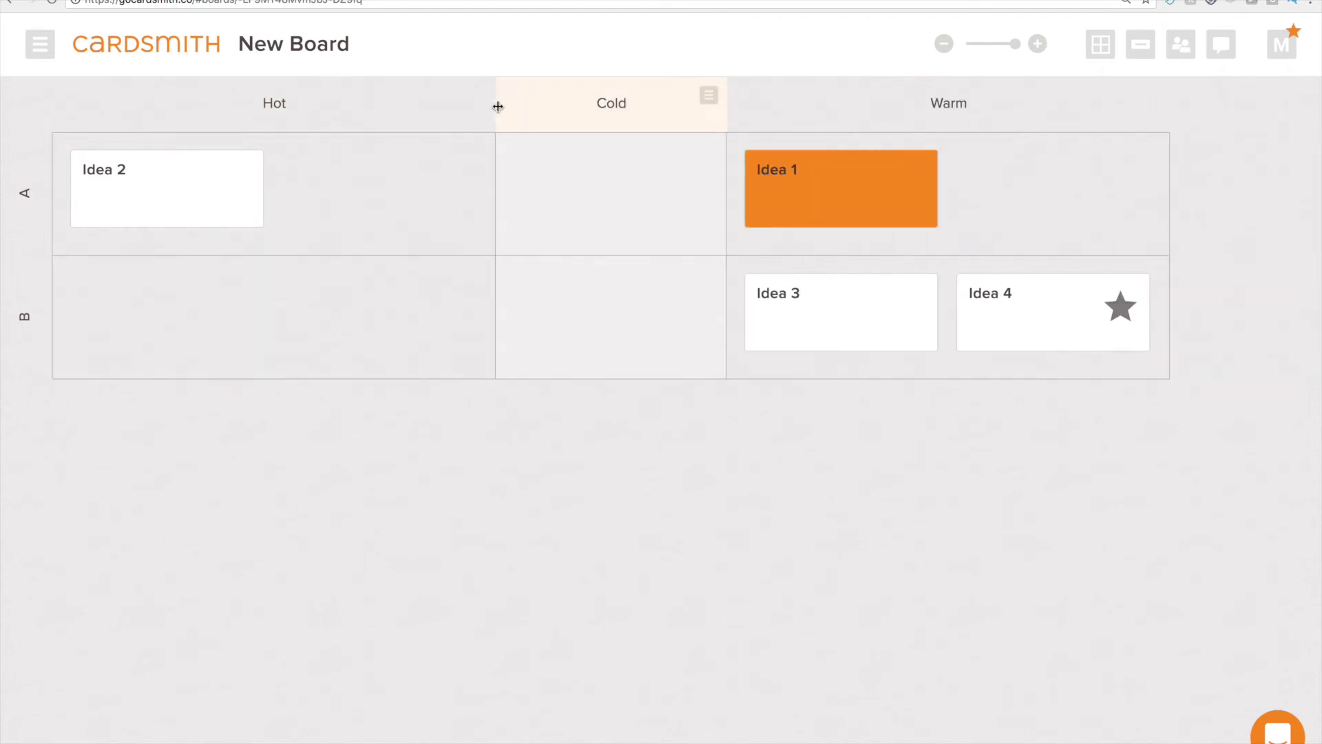
pyautogui.moveTo(496, 105); pyautogui.dragTo(208, 156)
pyautogui.moveTo(31, 296); pyautogui.dragTo(31, 193)
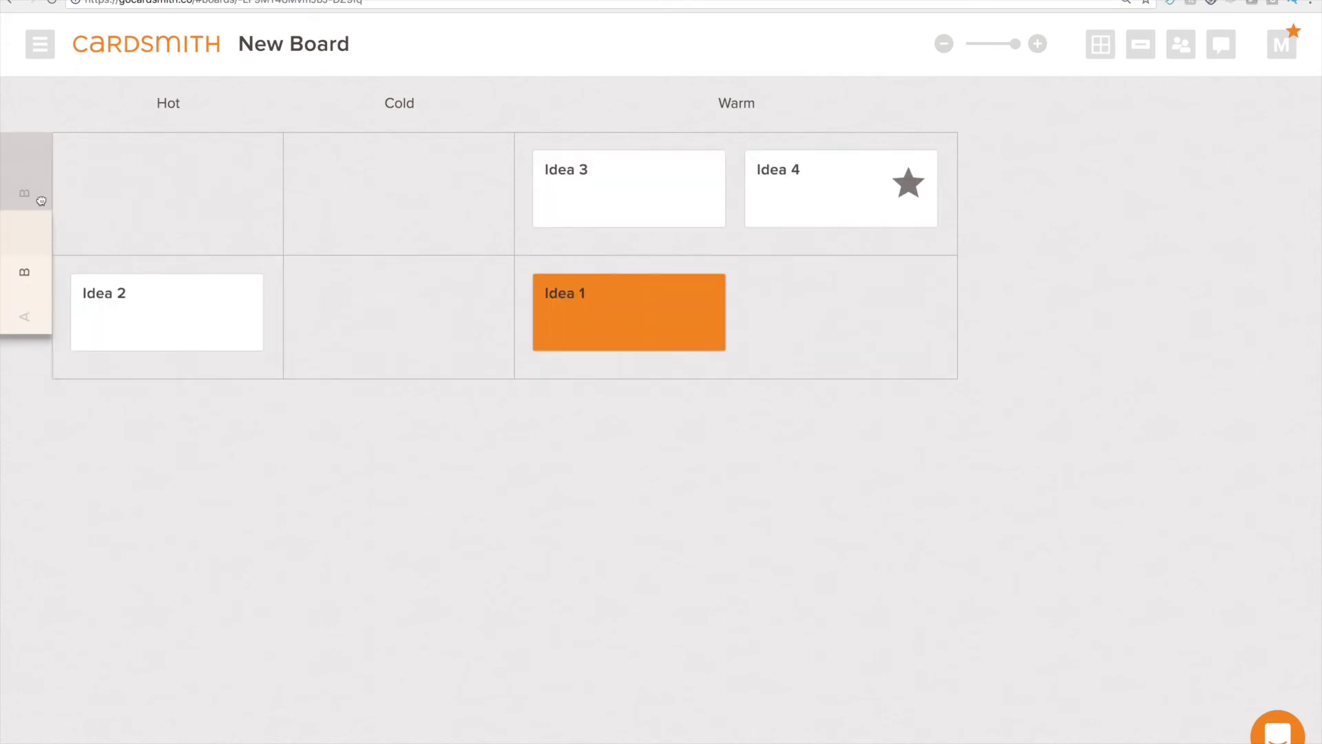
pyautogui.moveTo(37, 268); pyautogui.dragTo(36, 142)
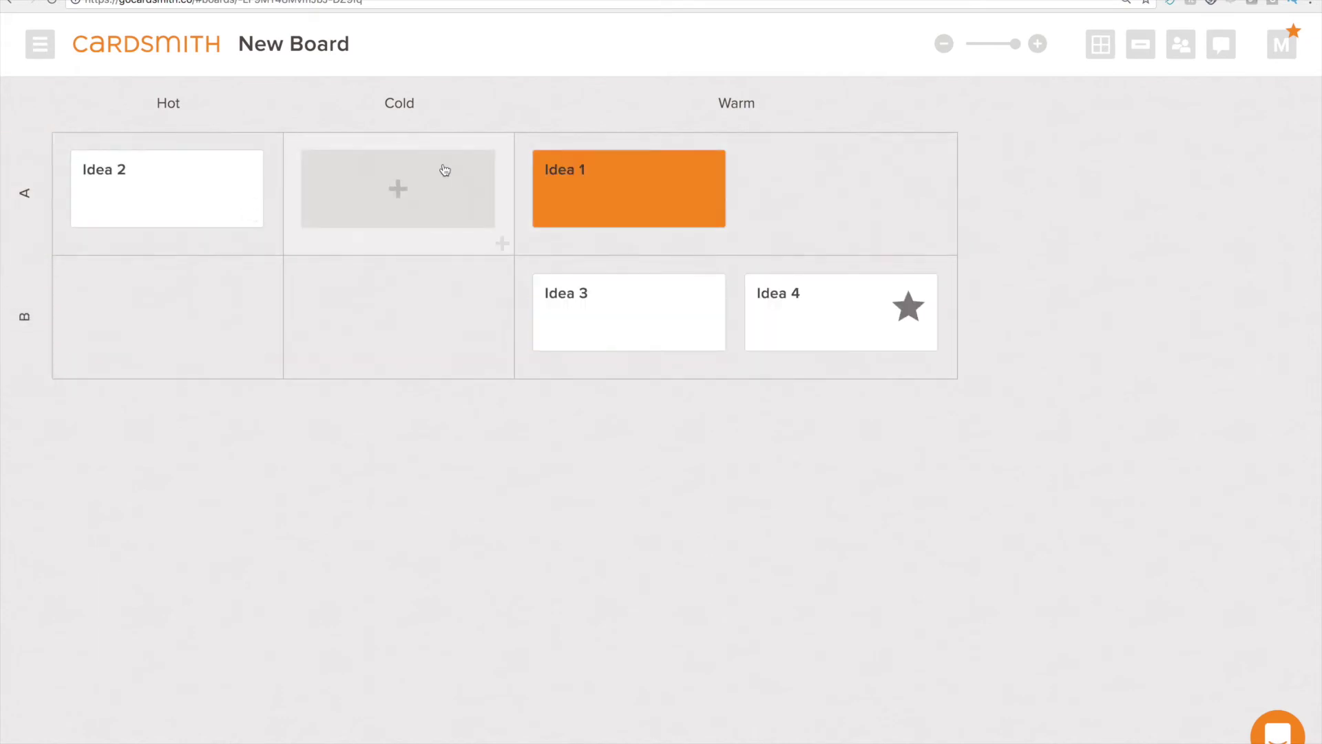
# Step: Add Notes and Est Hours text fields to Idea 1, entering 10 for Est Hours
pyautogui.click(651, 191)
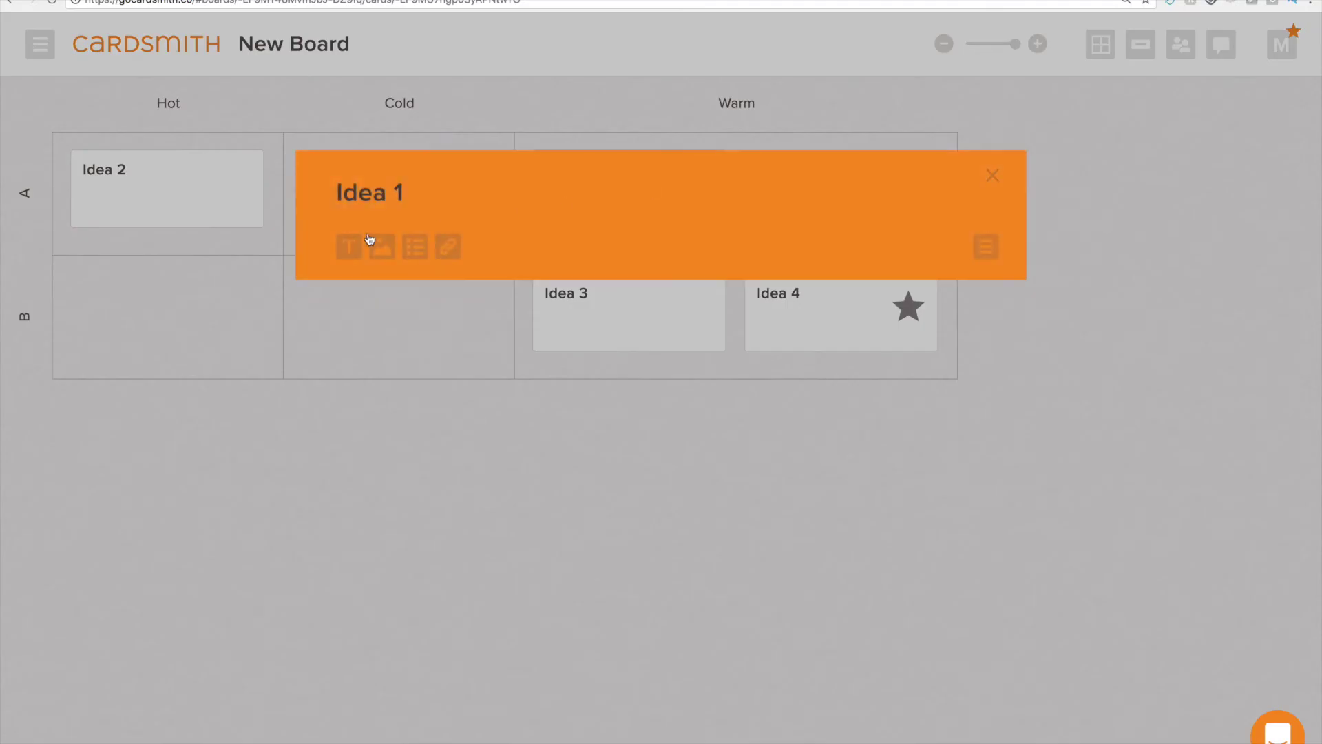
pyautogui.click(348, 249)
pyautogui.write('Notes')
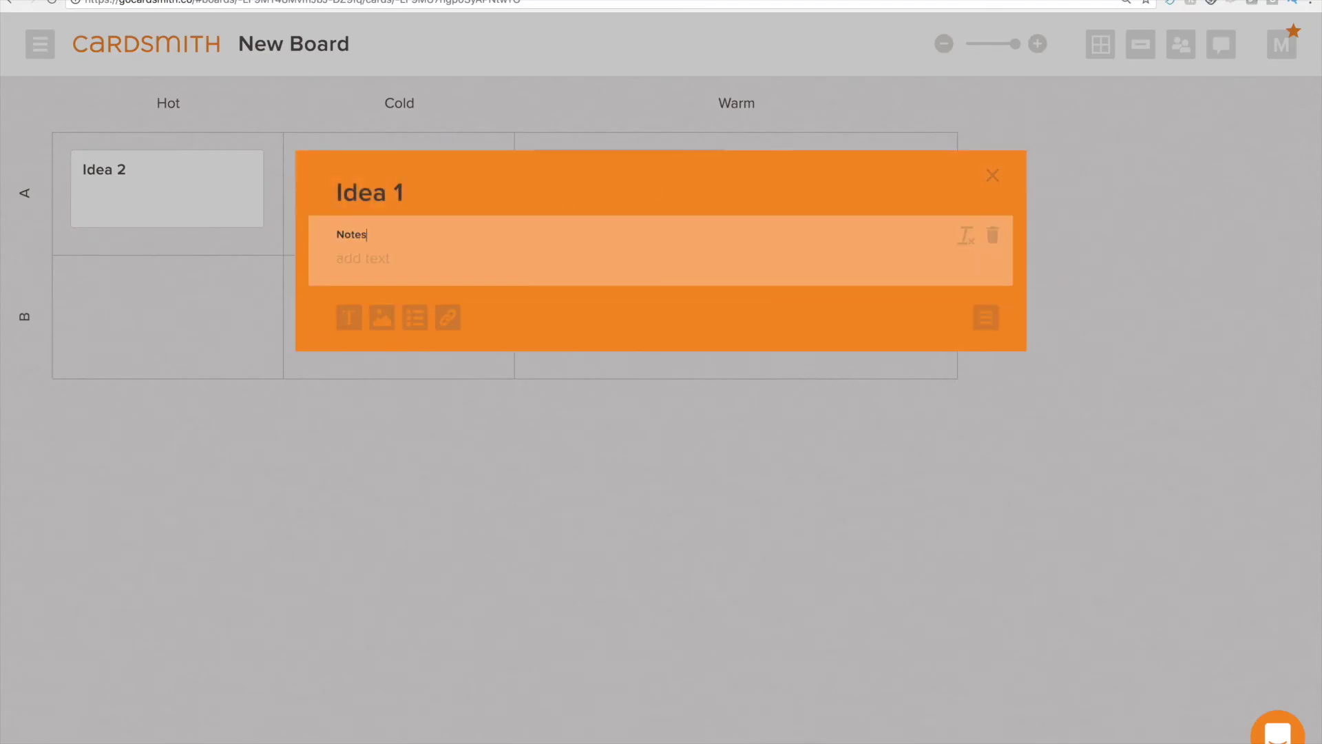
pyautogui.click(349, 318)
pyautogui.write('E')
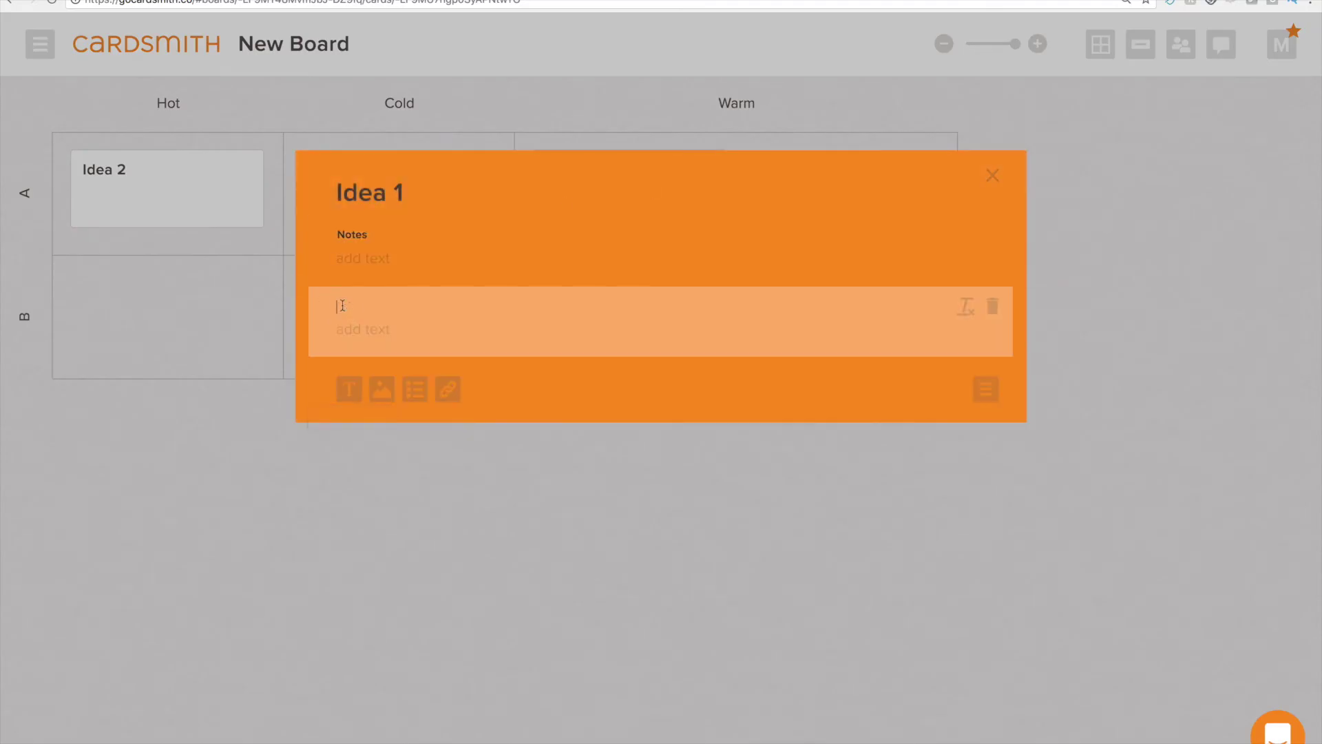
pyautogui.write('st Hours')
pyautogui.click(370, 329)
pyautogui.write('10')
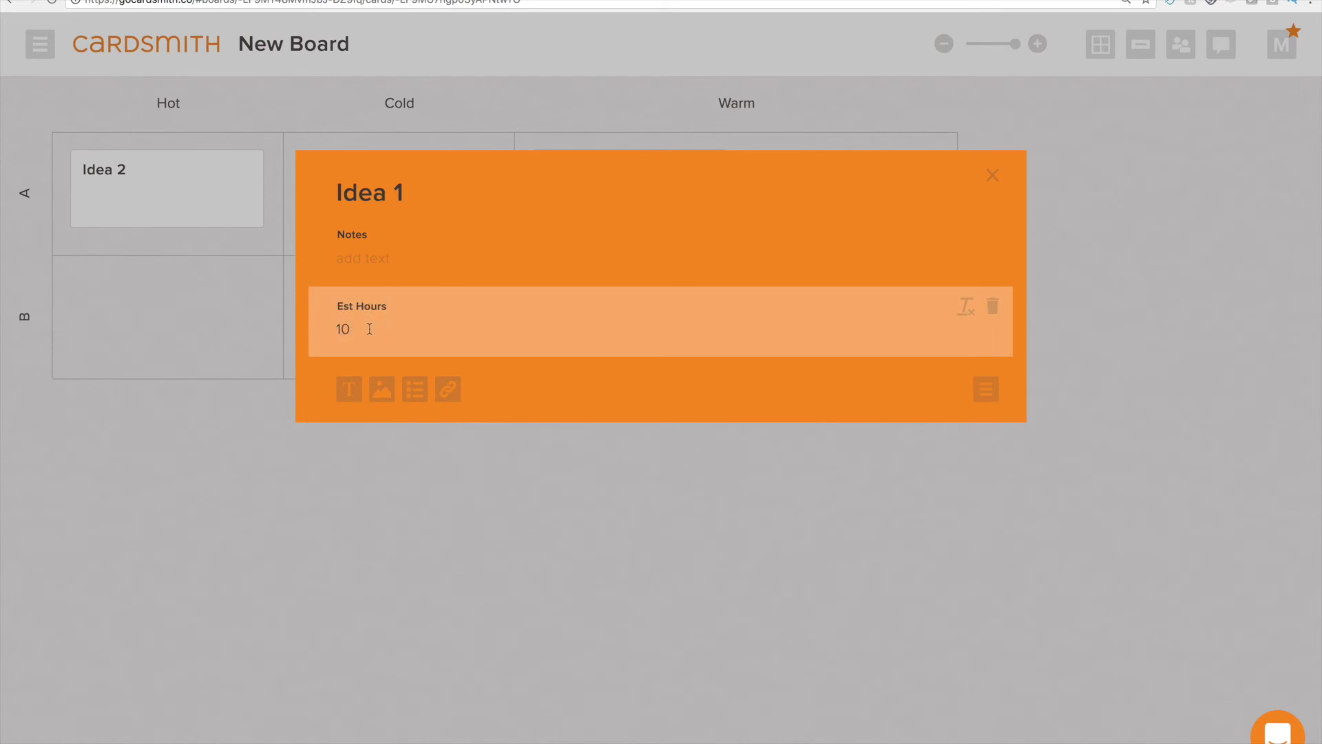
pyautogui.click(440, 580)
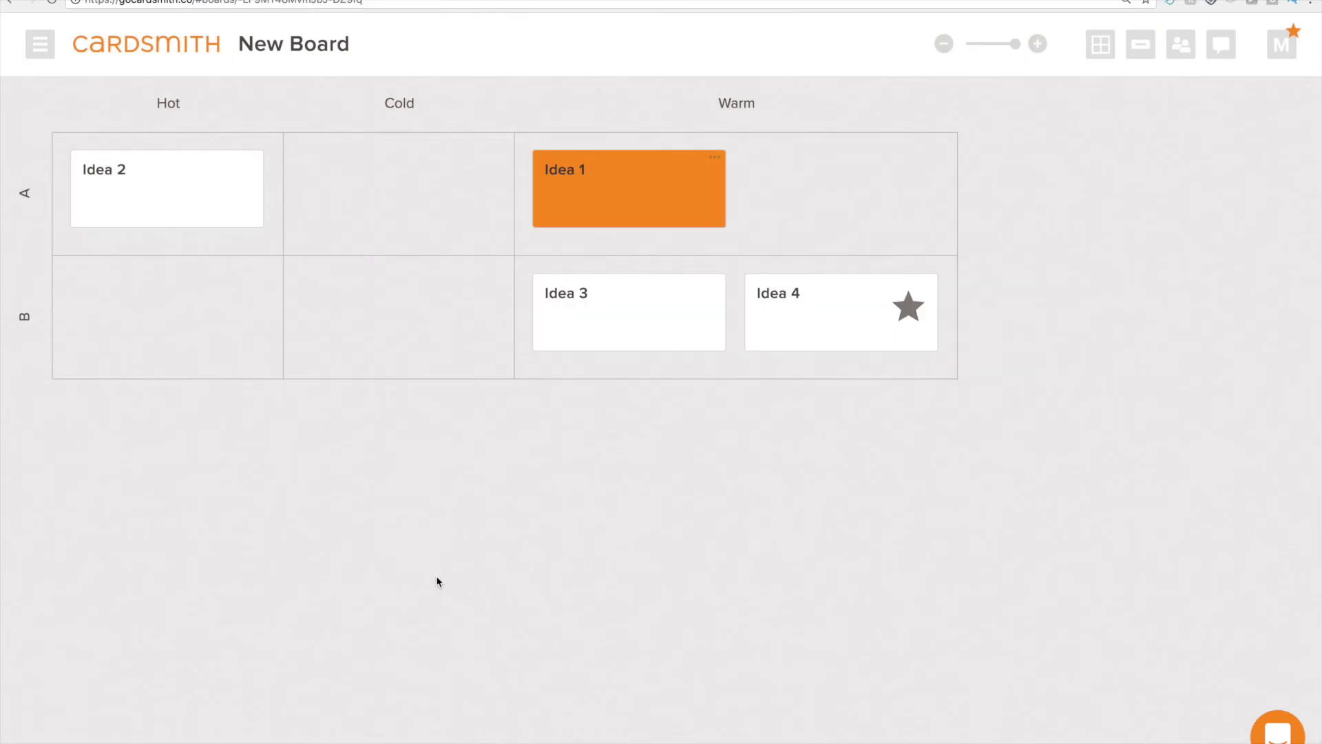
# Step: Set Idea 1 as the default card, then add Idea 5 in the Cold/A cell with Est Hours 5
pyautogui.click(713, 217)
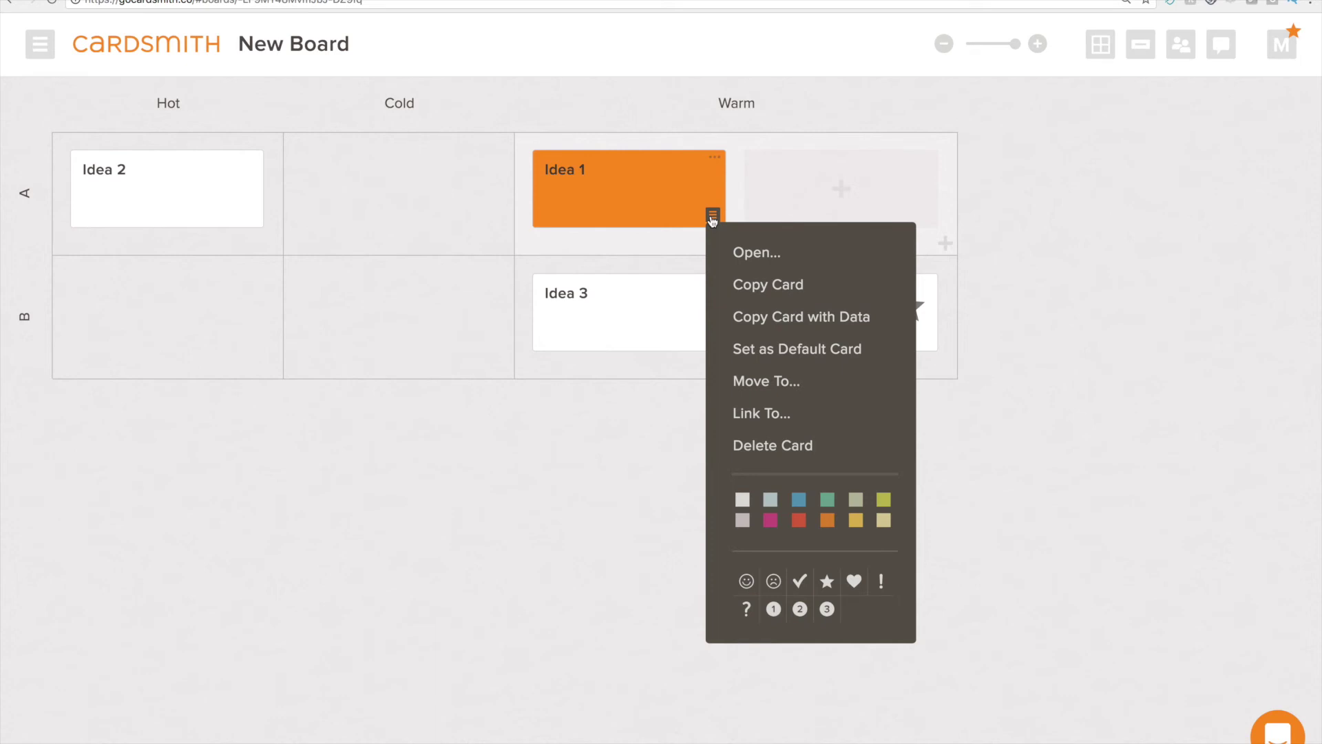
pyautogui.click(756, 354)
pyautogui.click(386, 193)
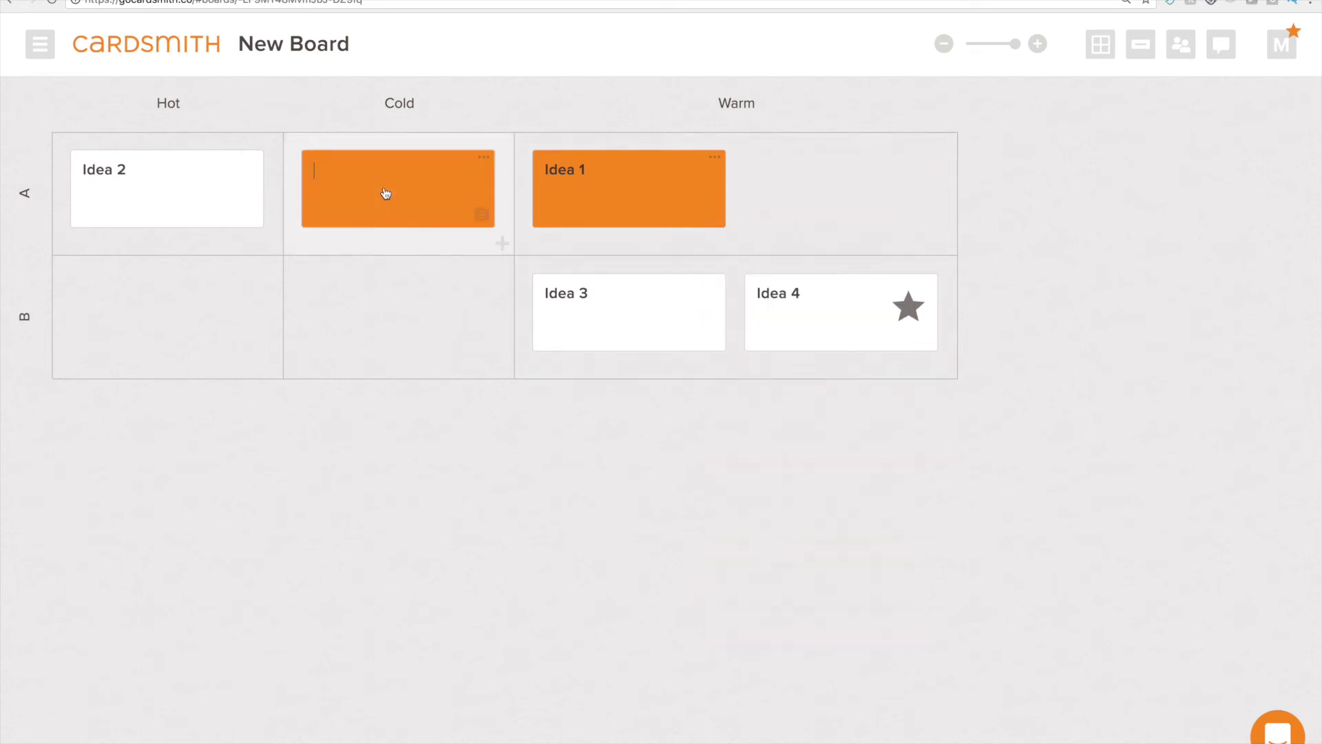
pyautogui.write('Idea 5')
pyautogui.click(384, 214)
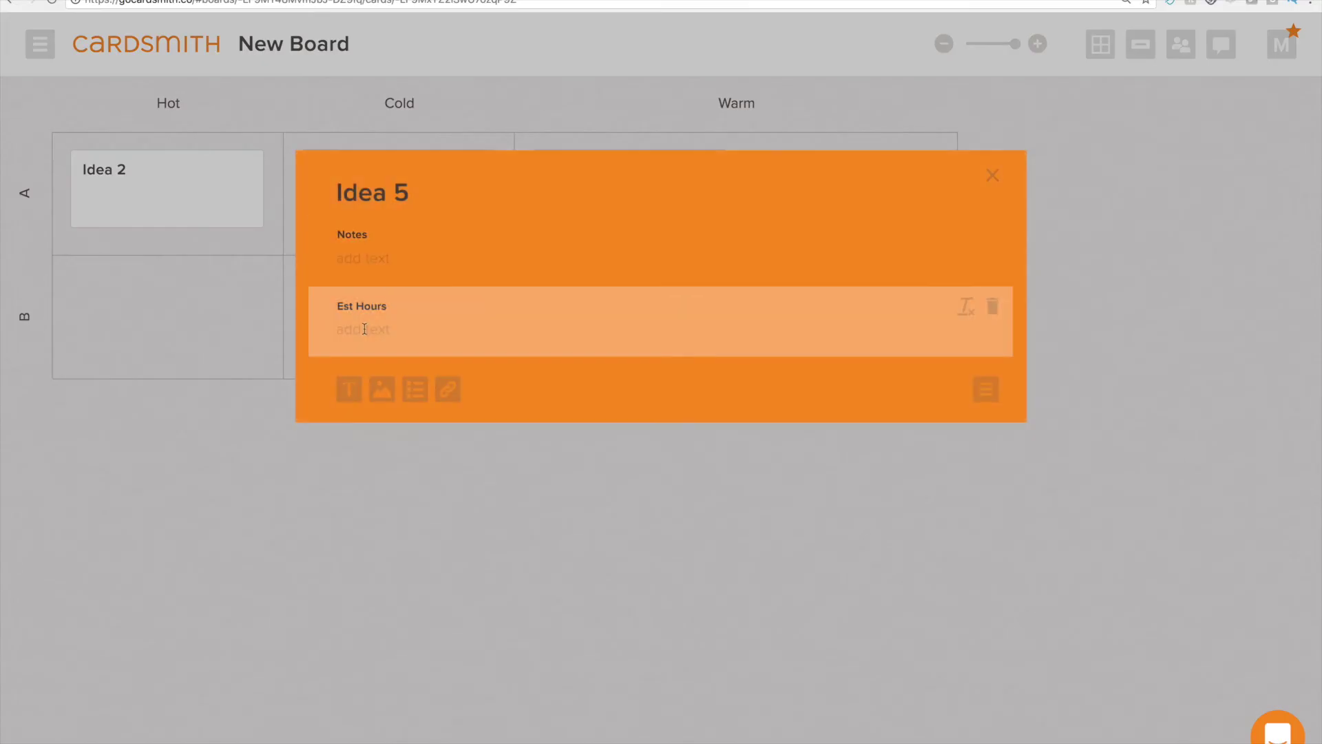
pyautogui.click(363, 327)
pyautogui.write('5')
pyautogui.click(370, 576)
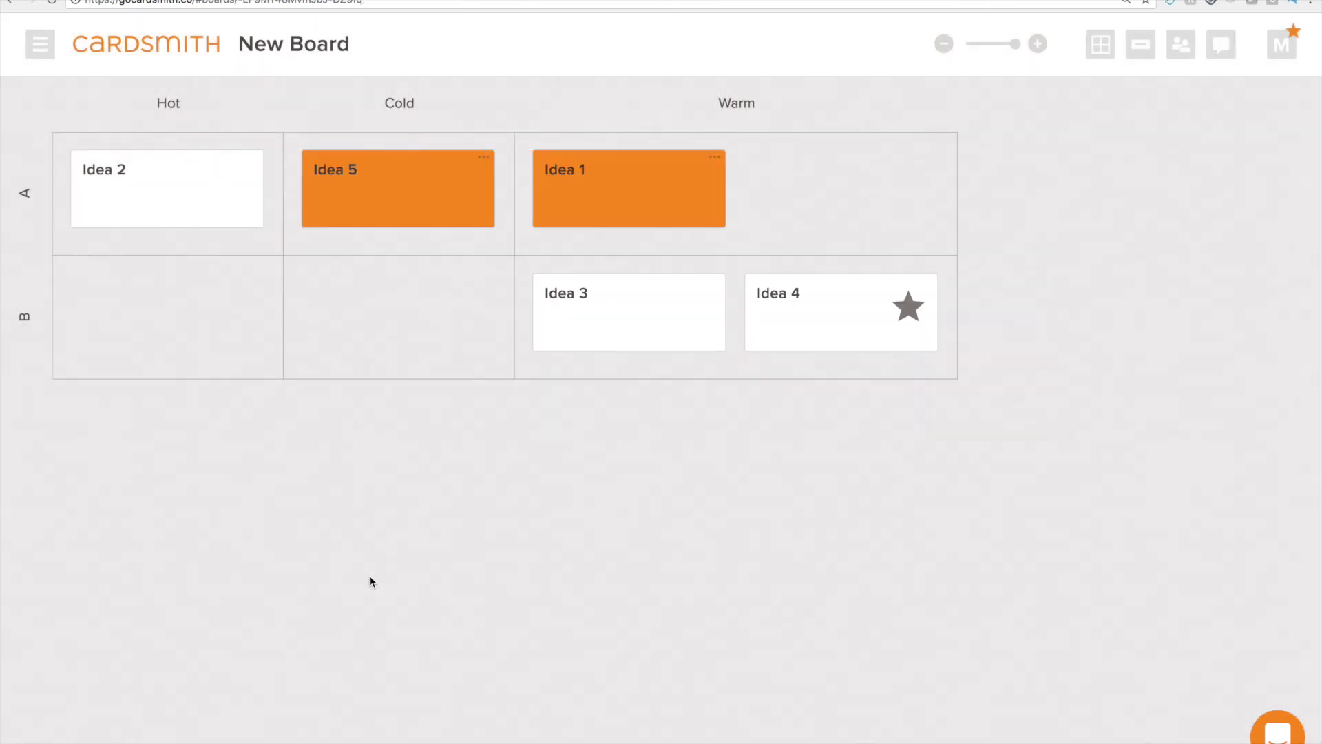
# Step: Switch cards to the 'title +' view showing Notes and Est Hours, and change Idea 1's Est Hours to 11
pyautogui.click(1139, 49)
pyautogui.click(1121, 195)
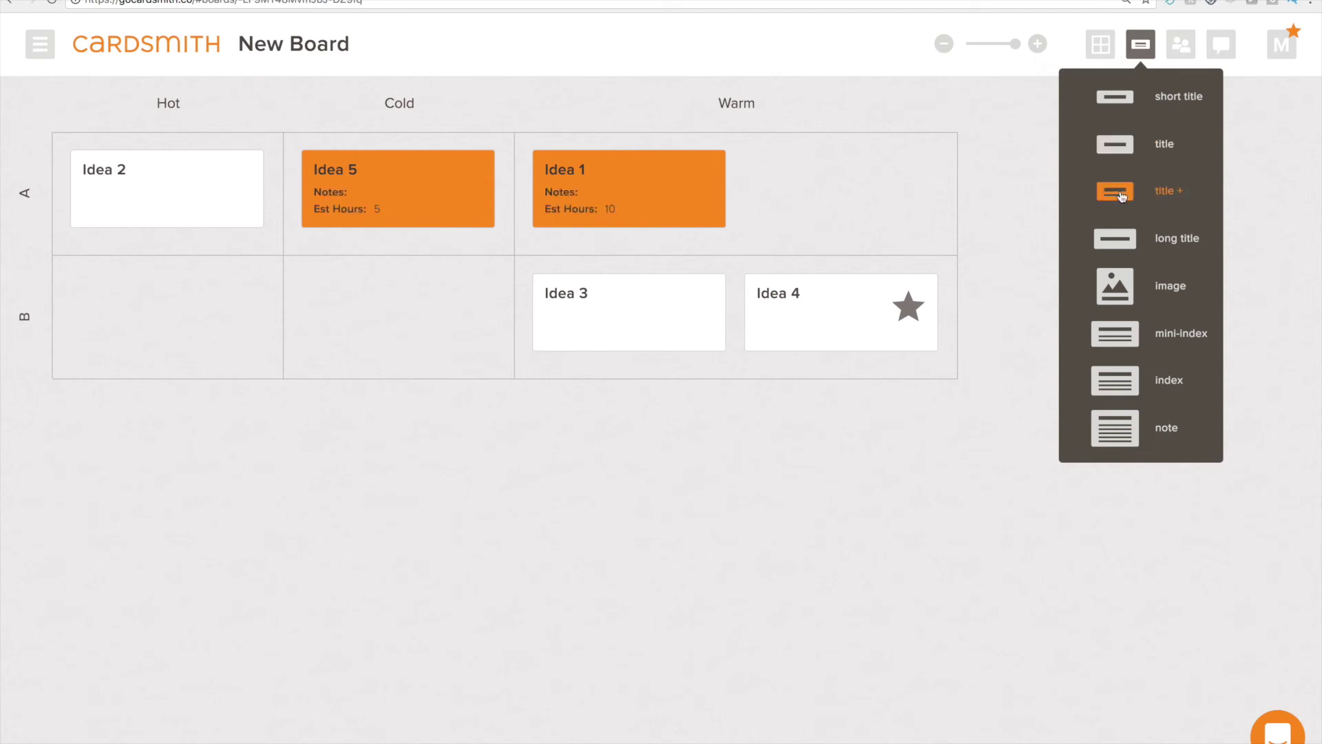
pyautogui.click(596, 214)
pyautogui.press('BackSpace')
pyautogui.write('1')
pyautogui.press('Return')
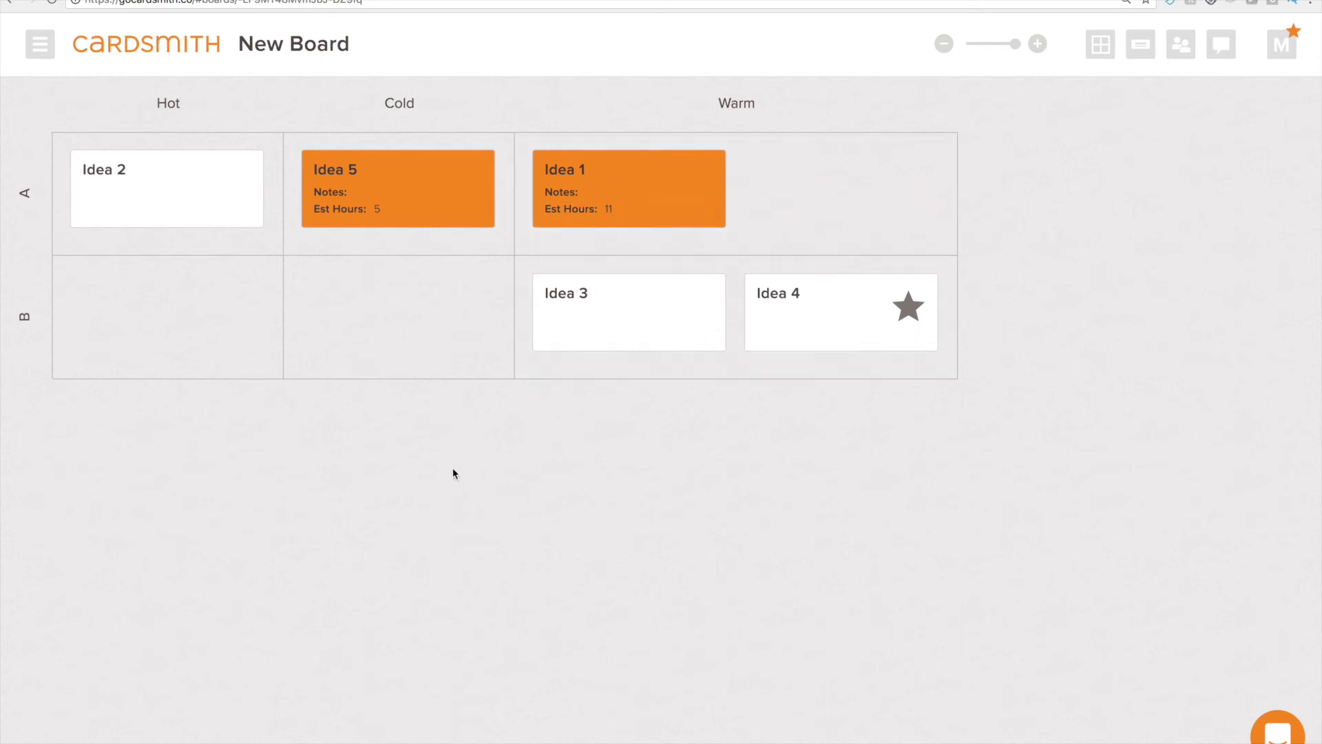
# Step: Turn on Est Hours Grid Totals for both columns and rows, then go back to My Boards
pyautogui.click(41, 45)
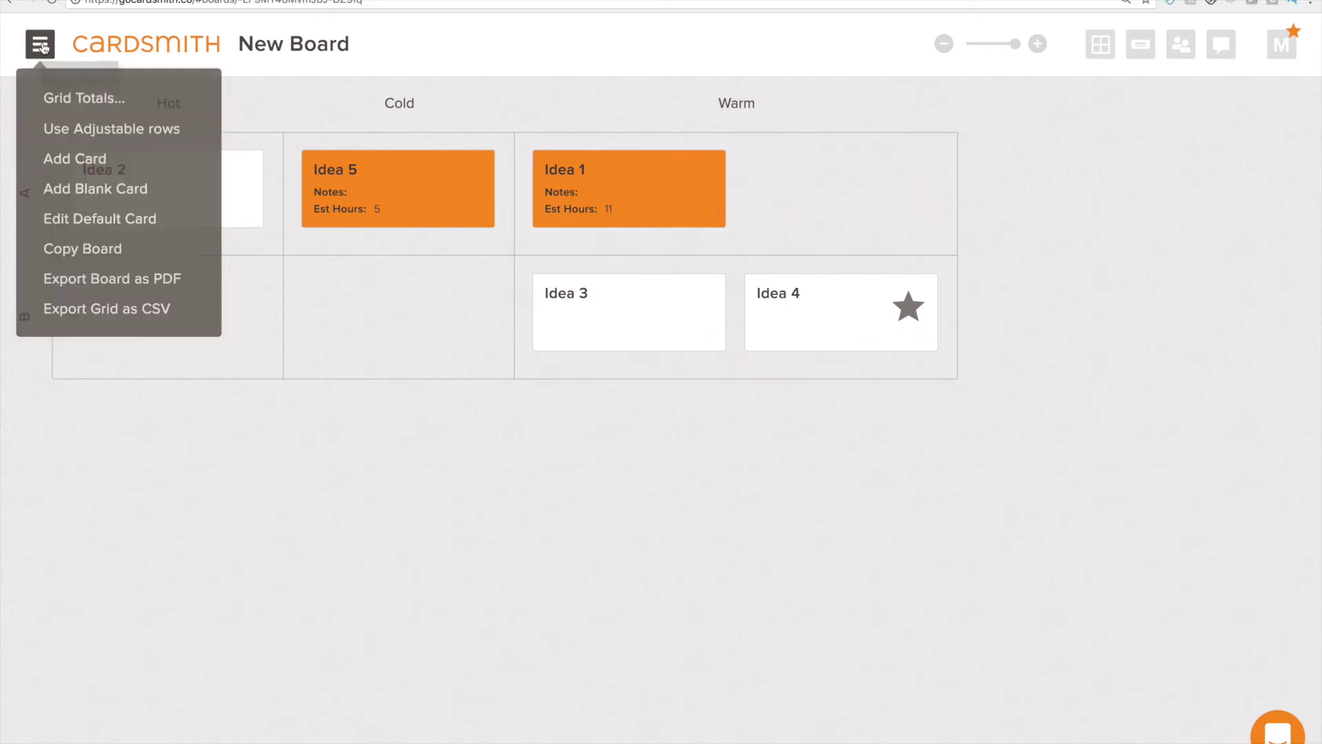
pyautogui.click(72, 100)
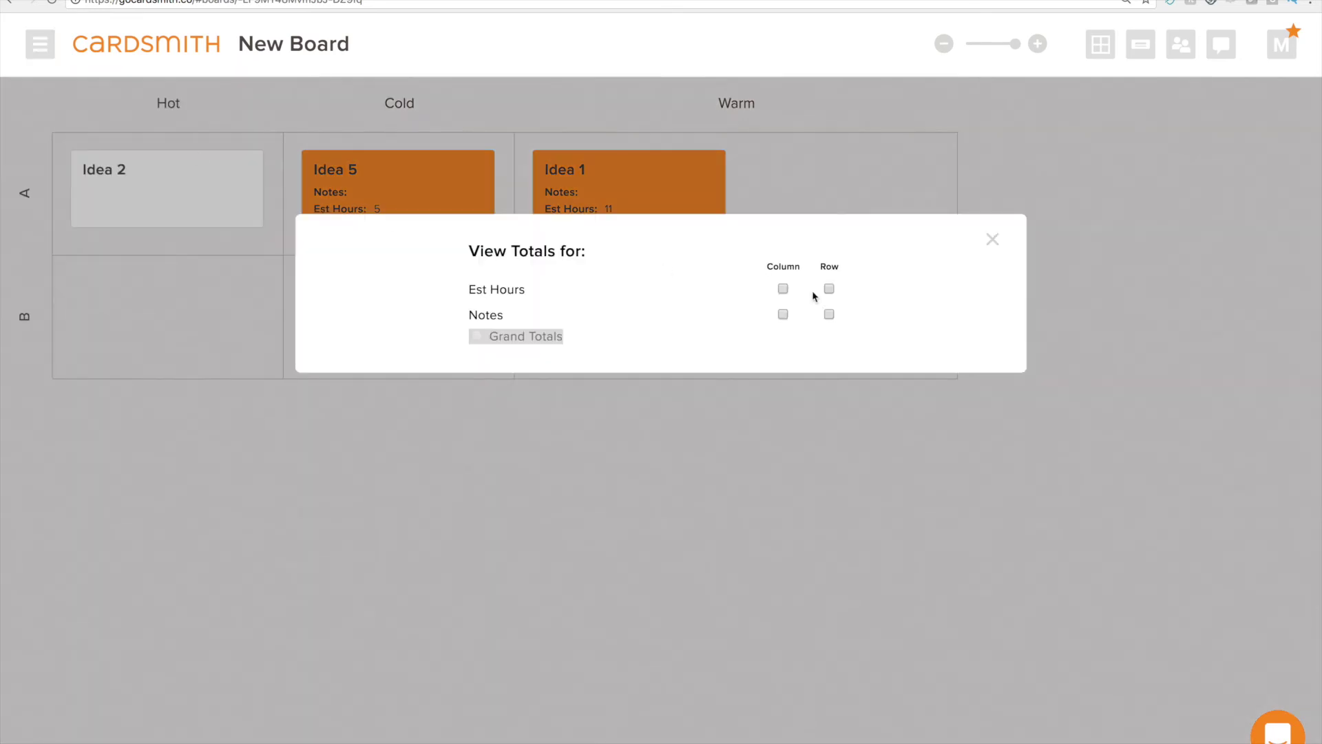
pyautogui.click(783, 290)
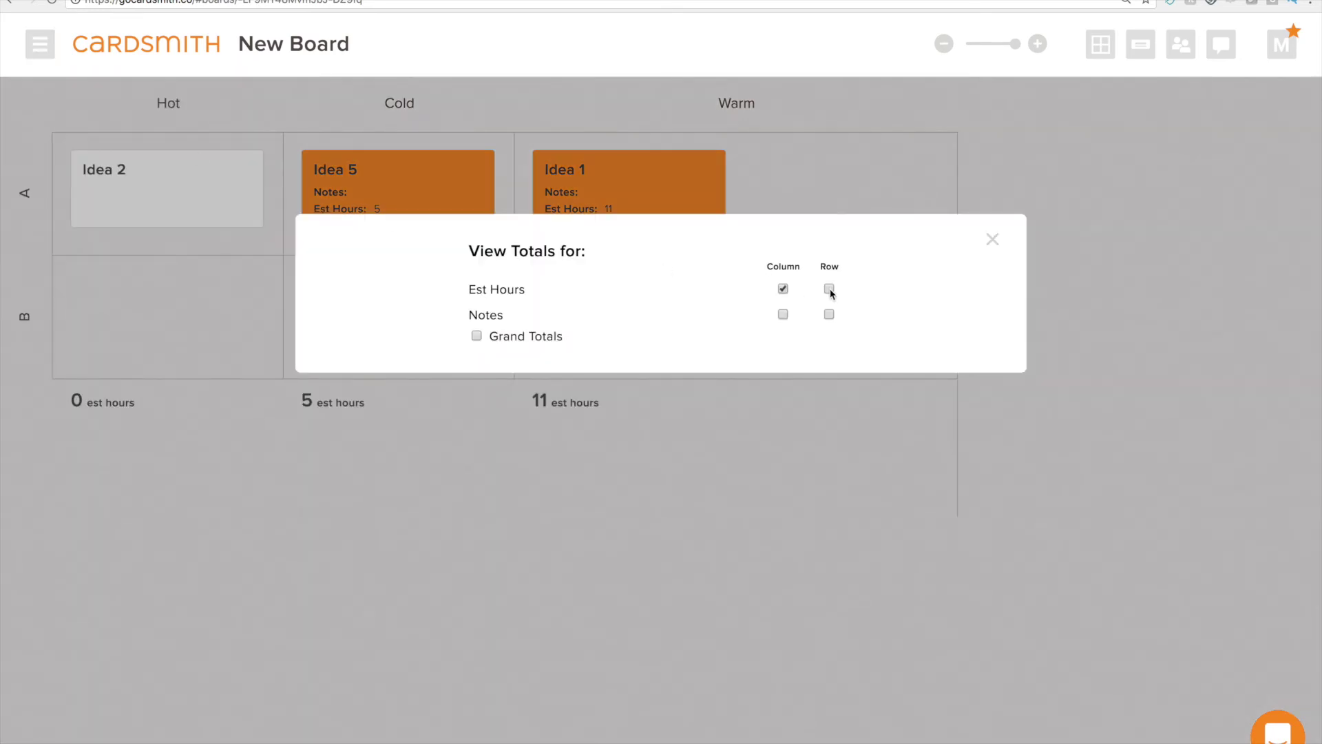
pyautogui.click(830, 290)
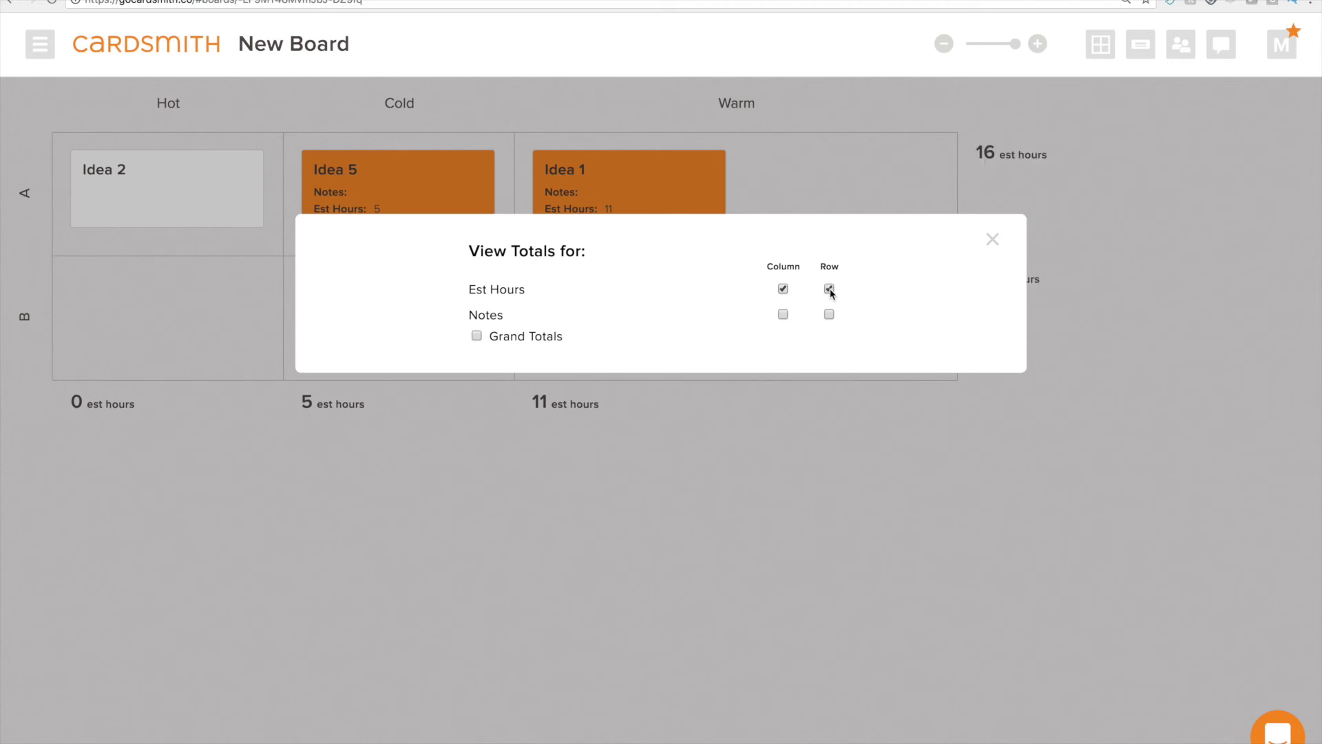
pyautogui.click(1069, 291)
pyautogui.moveTo(641, 162); pyautogui.dragTo(682, 171)
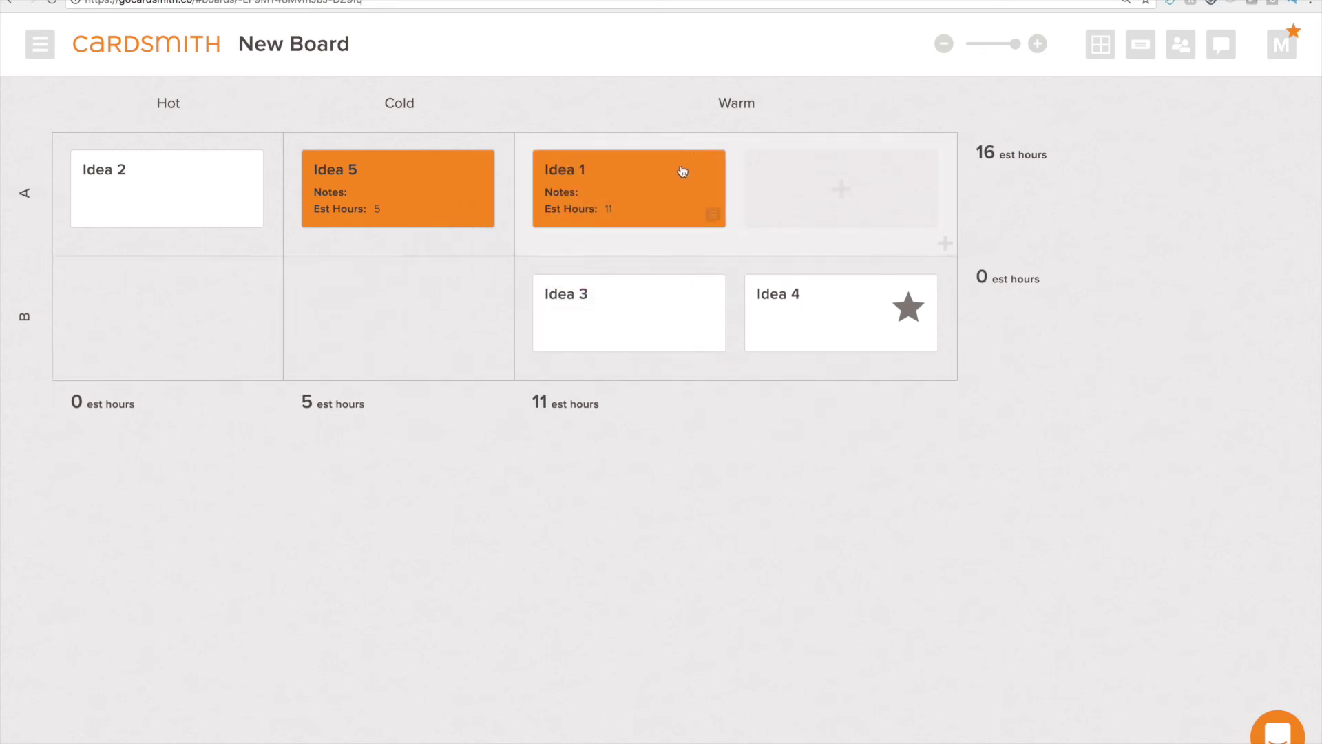
pyautogui.click(131, 47)
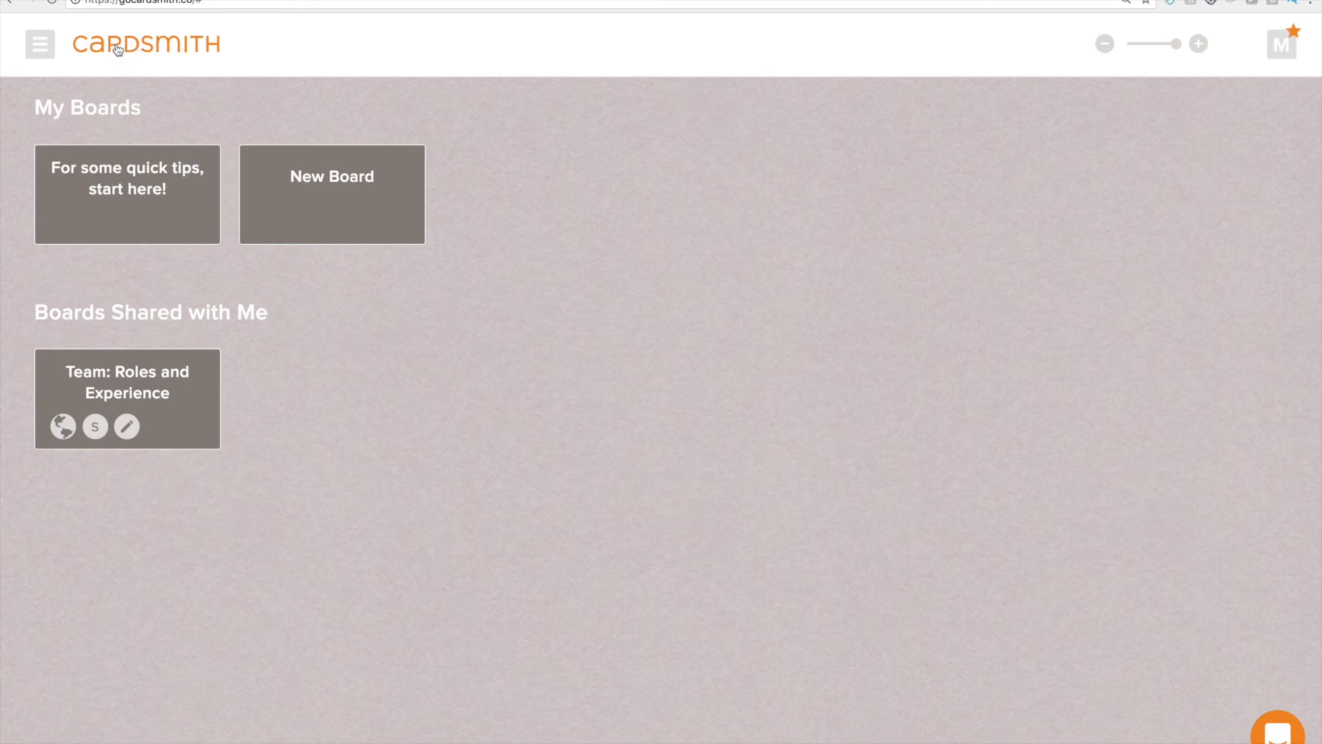
# Step: Choose Create from Template and scroll through the Library of Template Boards
pyautogui.click(48, 50)
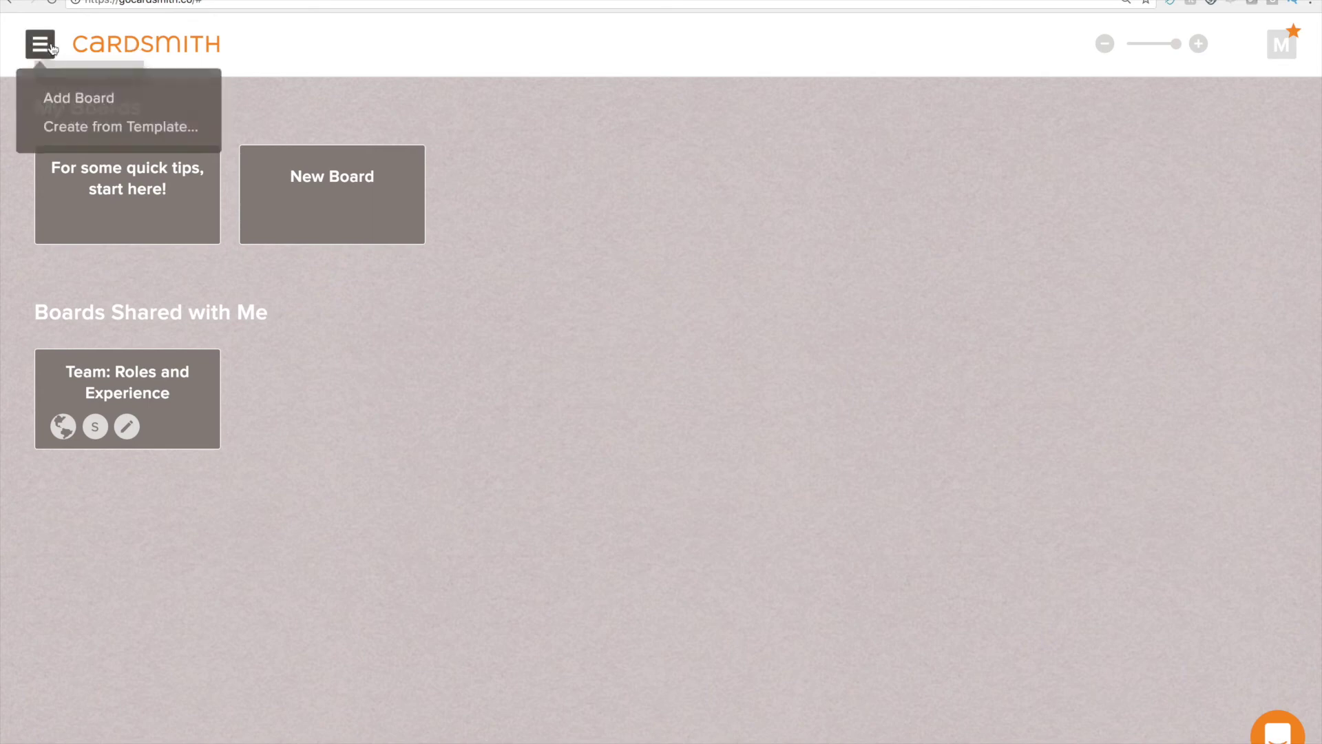
pyautogui.click(66, 133)
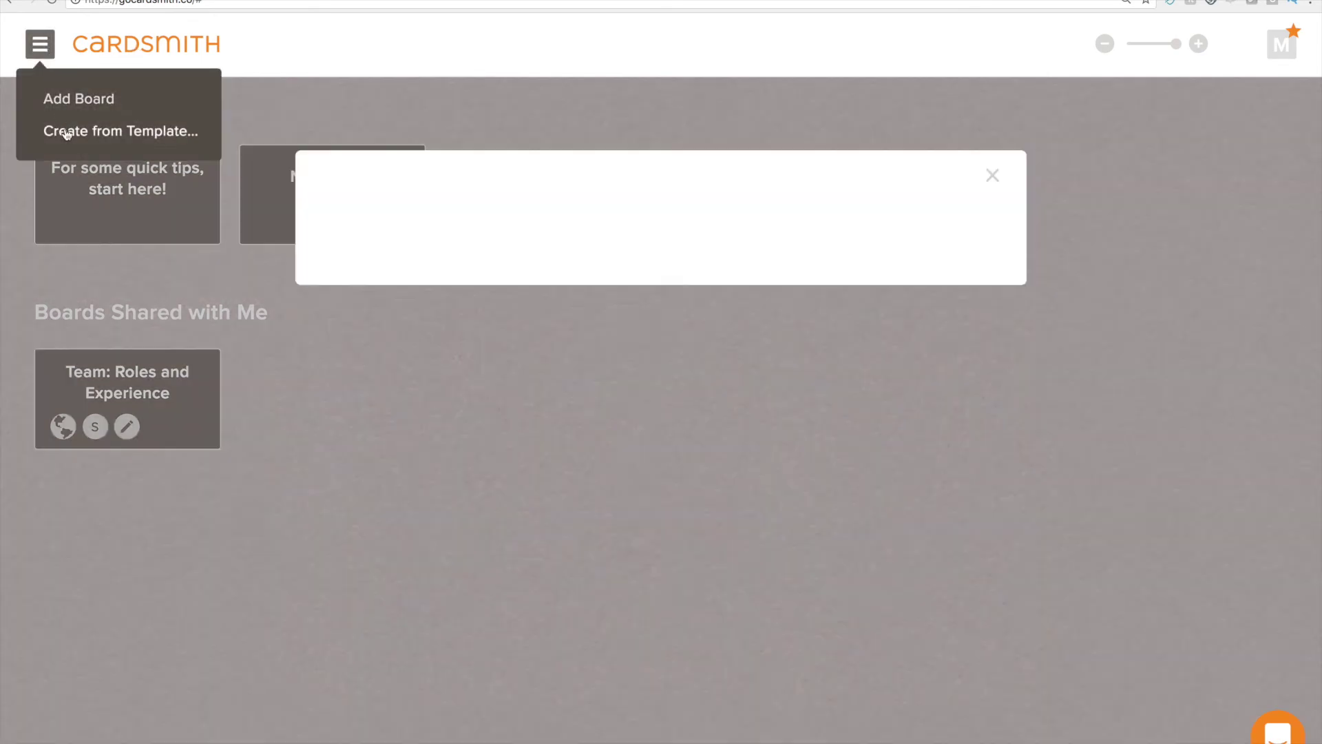
pyautogui.scroll(-10, 476, 272)
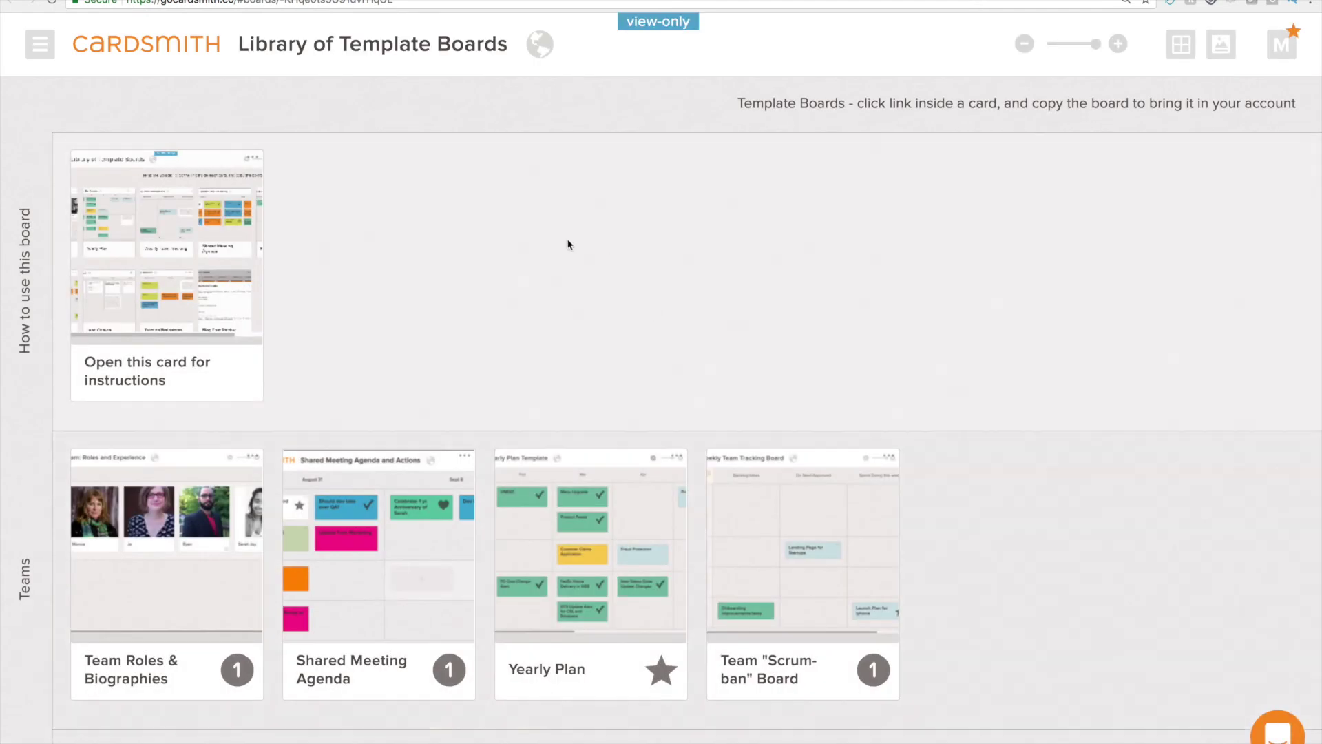
# Step: Scroll to the Projects templates and open the Project Objectives board example
pyautogui.scroll(-6, 568, 505)
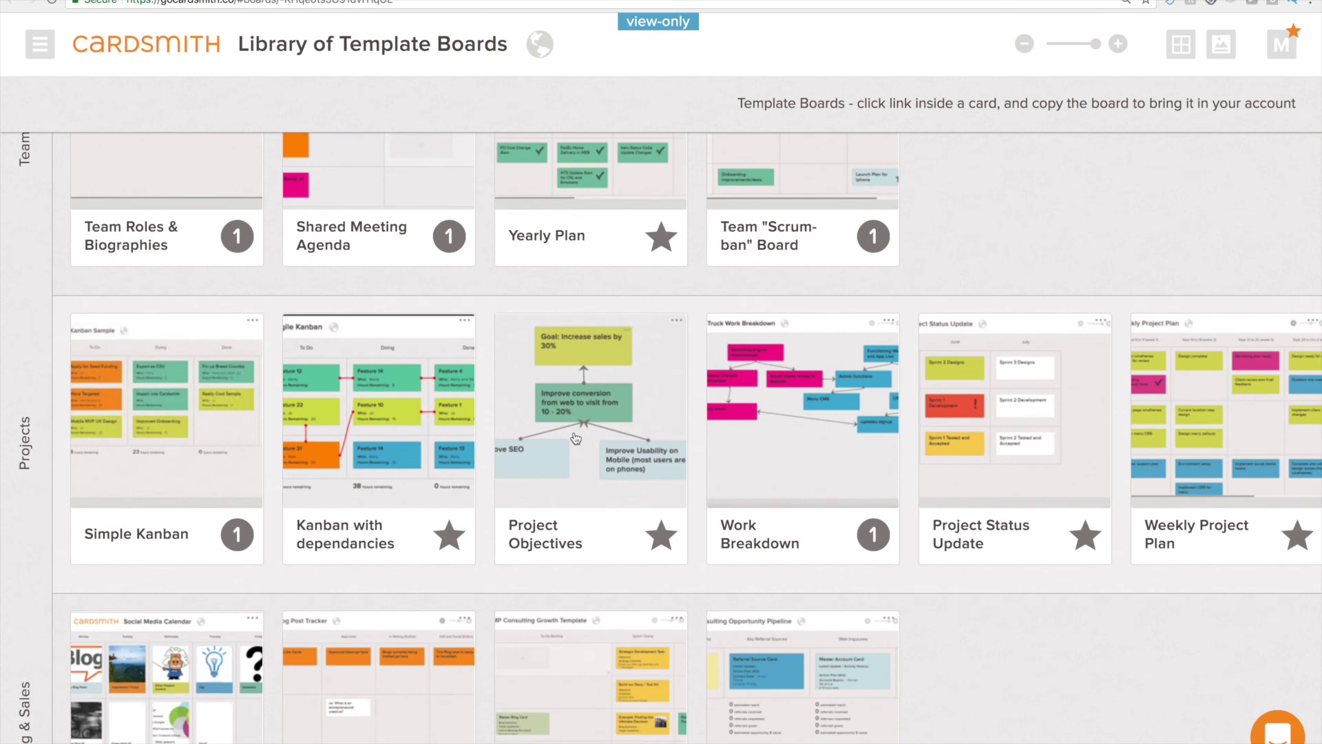
pyautogui.click(583, 436)
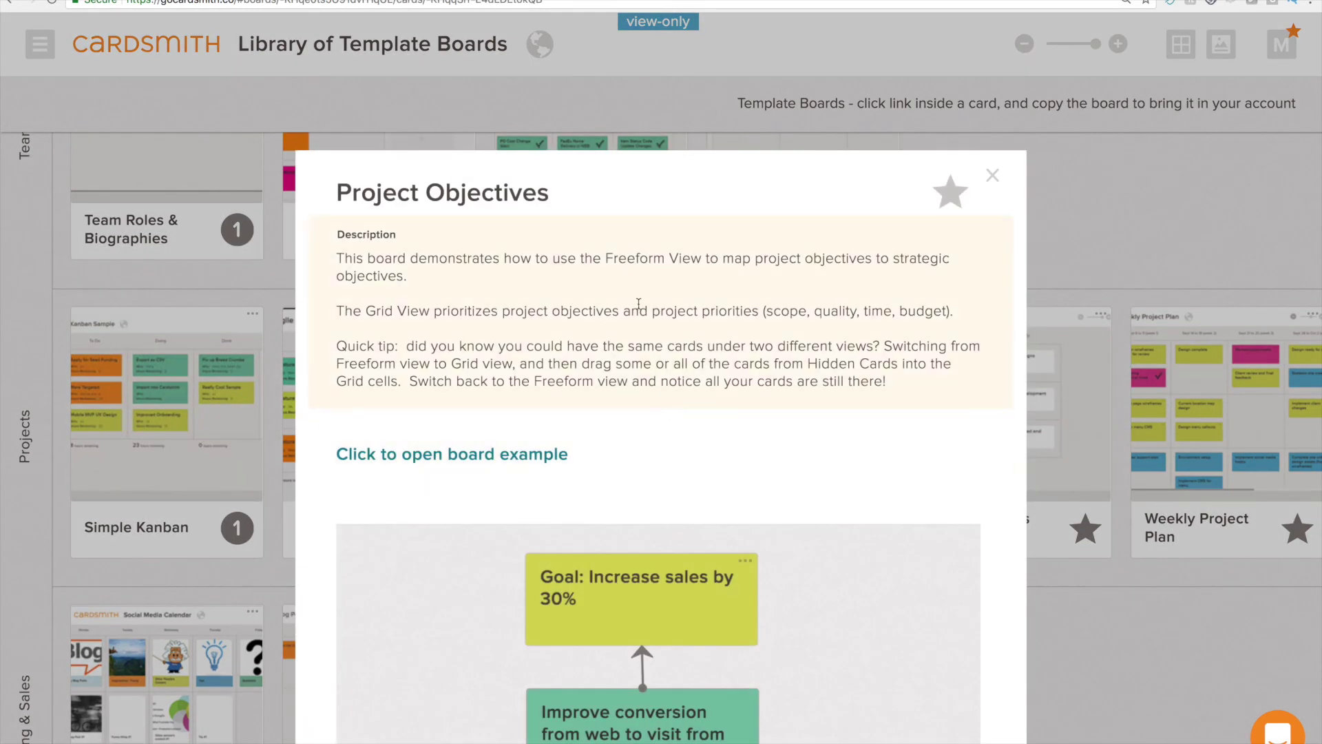
pyautogui.scroll(-10, 638, 306)
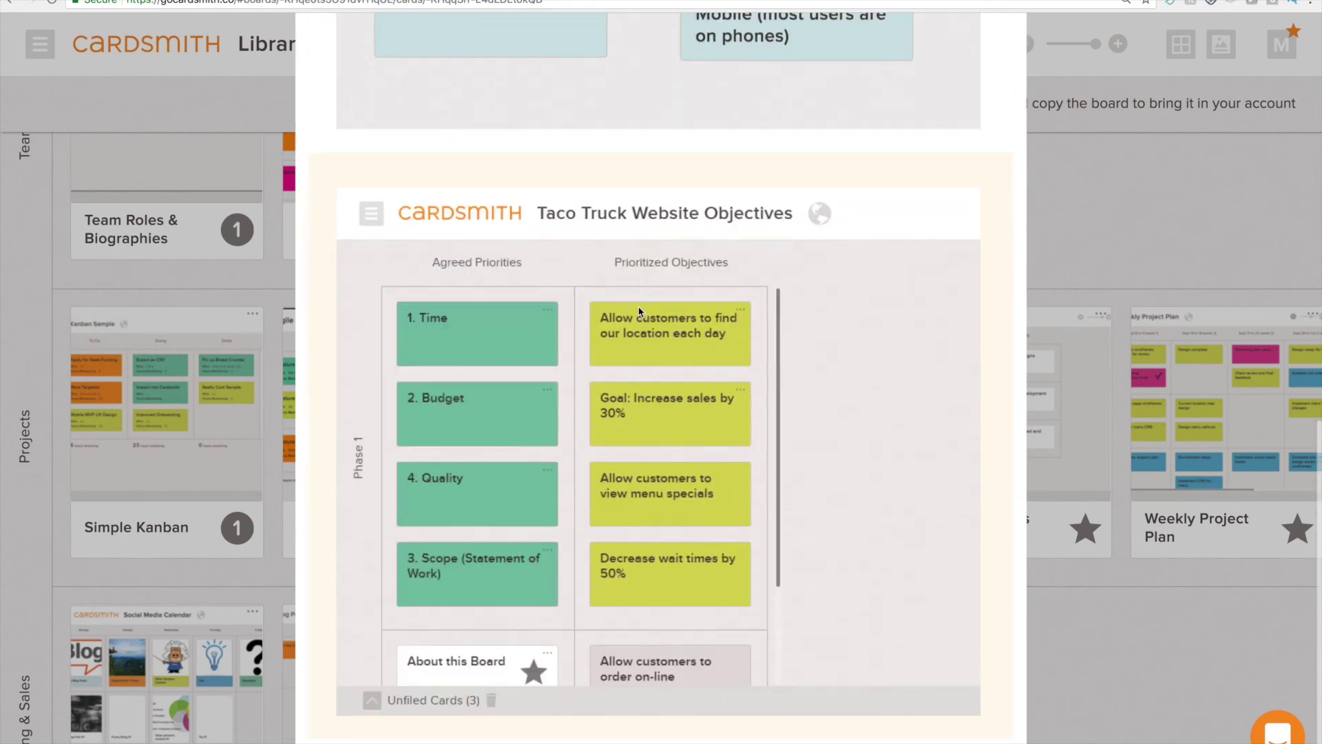
pyautogui.scroll(10, 726, 460)
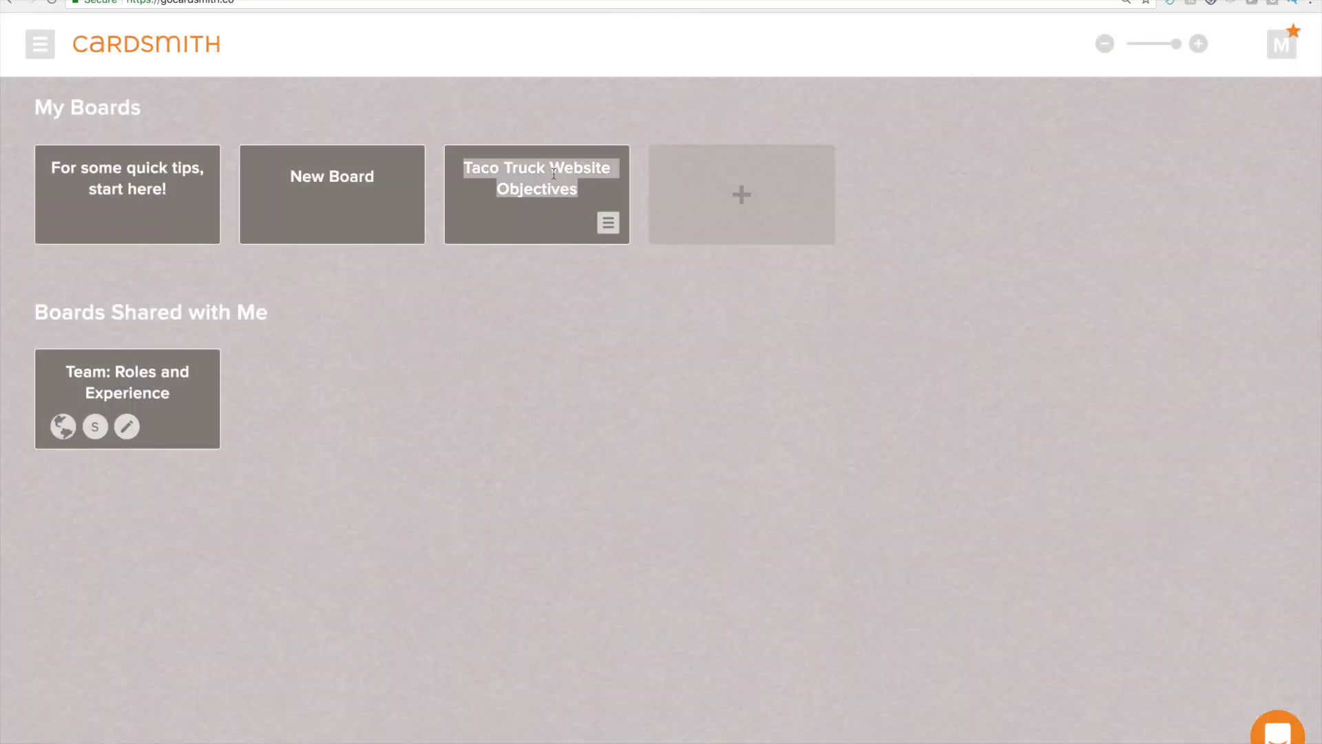
# Step: Rename the Taco Truck Website Objectives board to 'My Website Objectives' and reopen New Board
pyautogui.click(553, 174)
pyautogui.moveTo(551, 172); pyautogui.dragTo(463, 172)
pyautogui.write('M')
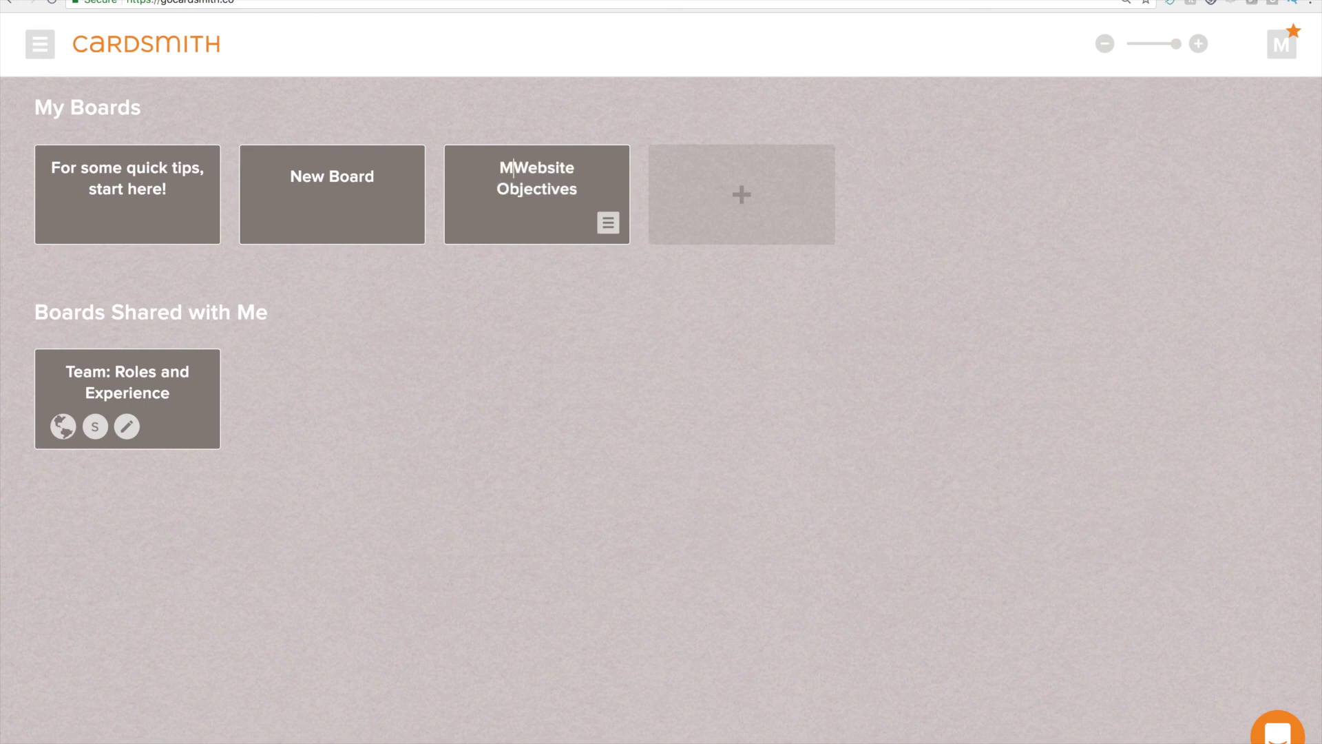
pyautogui.write('y')
pyautogui.click(337, 227)
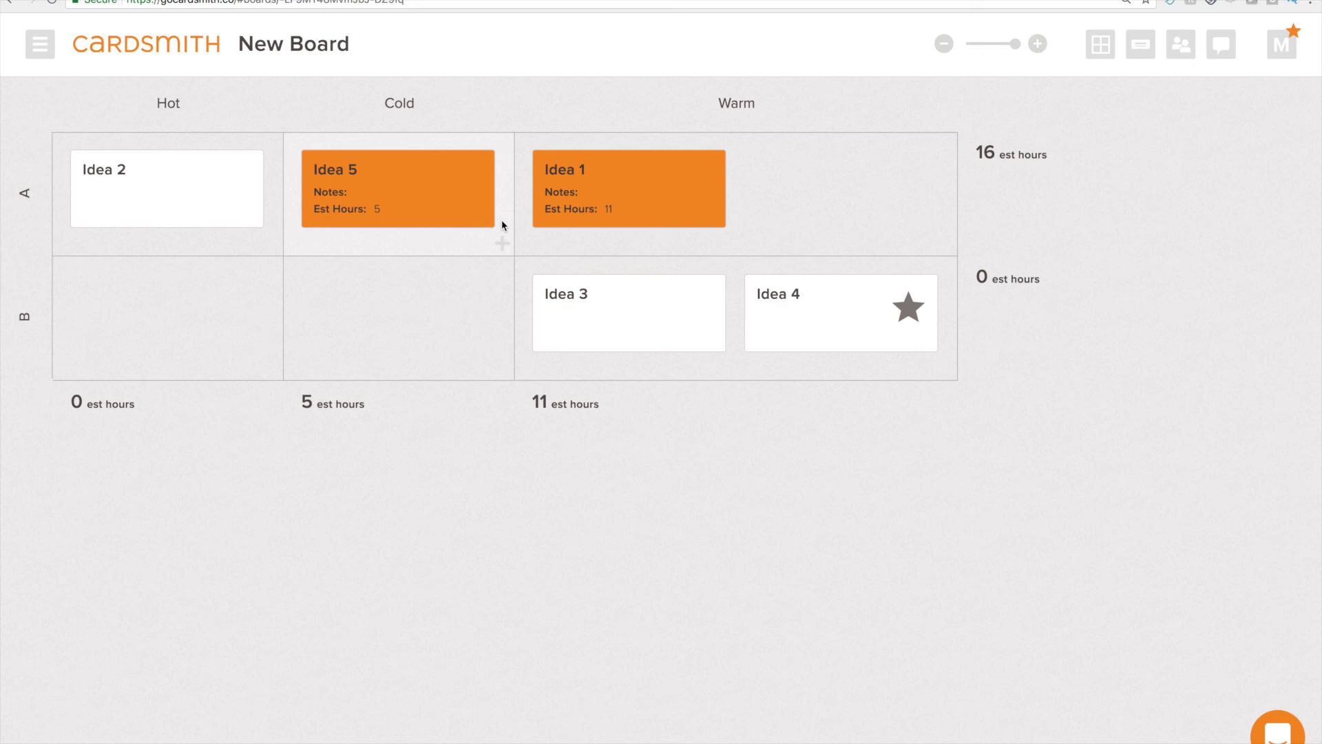
# Step: Copy Idea 1 with its data, move the copy to Team: Roles and Experience, and return home
pyautogui.click(713, 216)
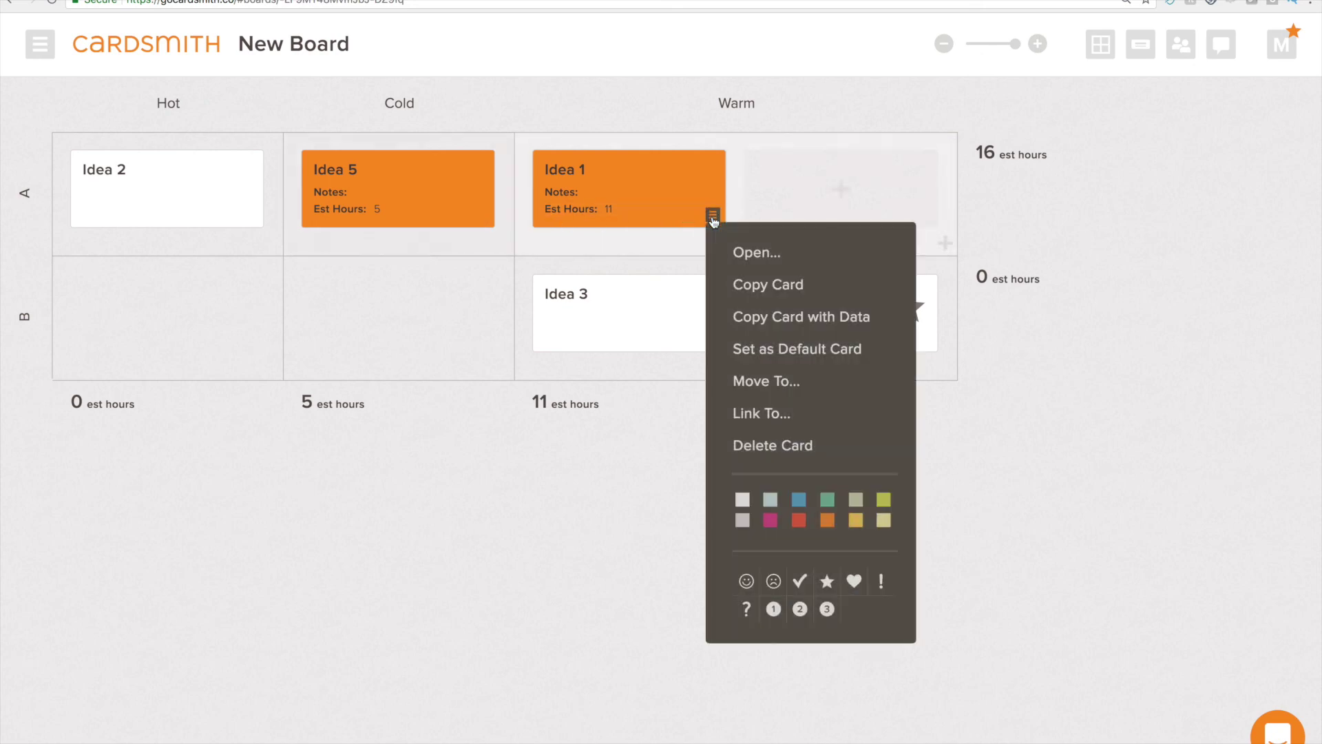
pyautogui.click(760, 319)
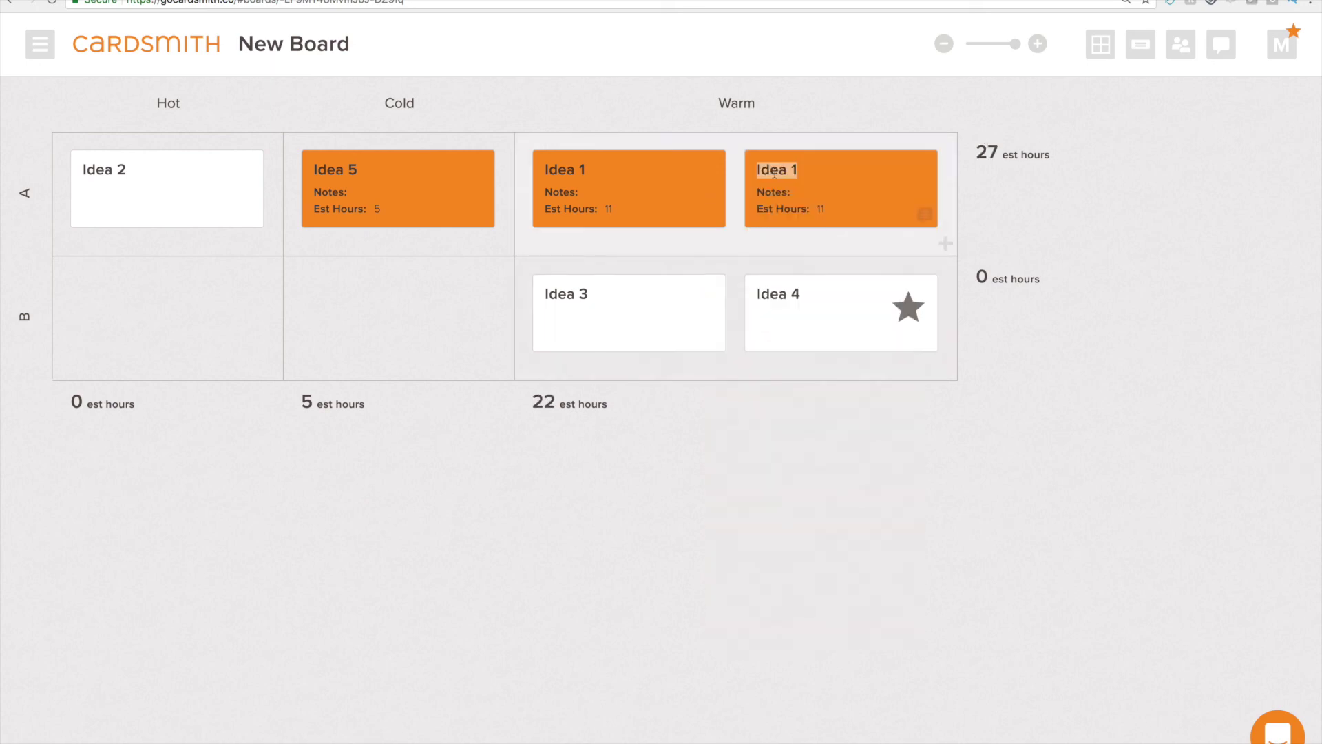
pyautogui.click(924, 219)
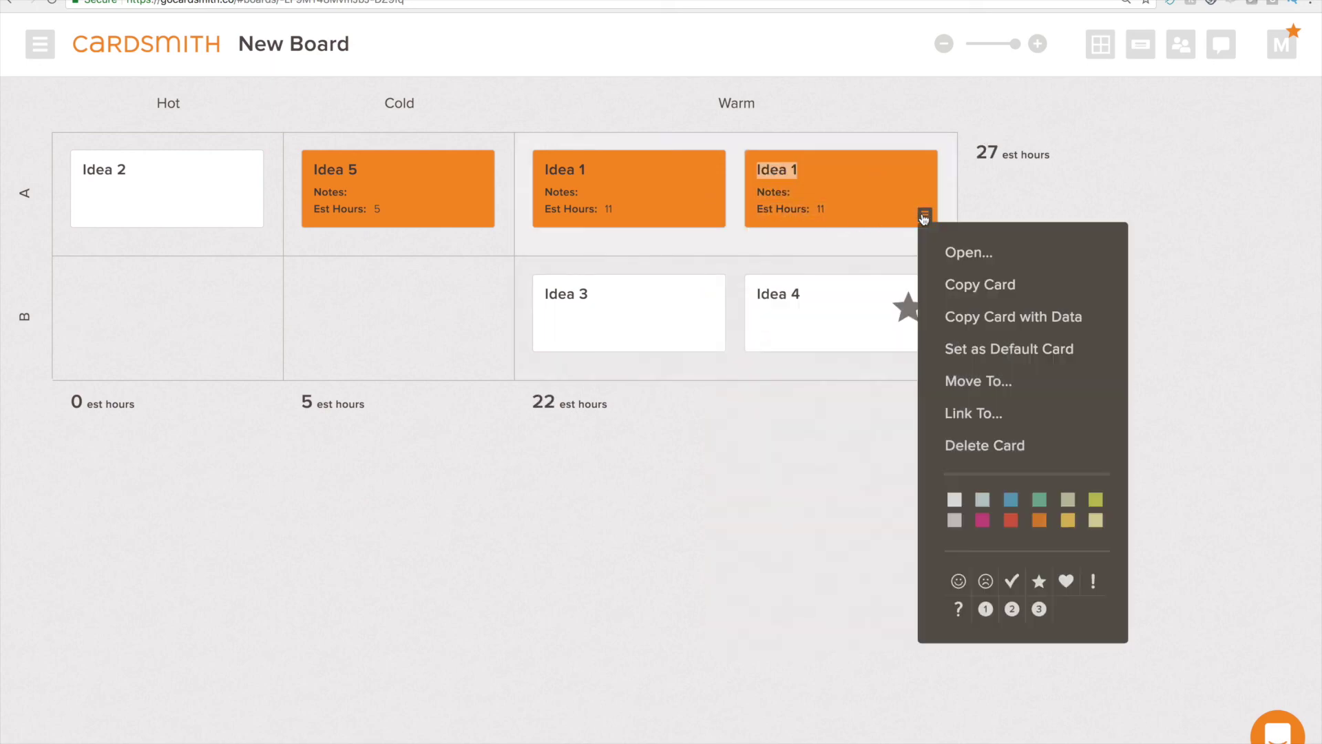
pyautogui.click(952, 380)
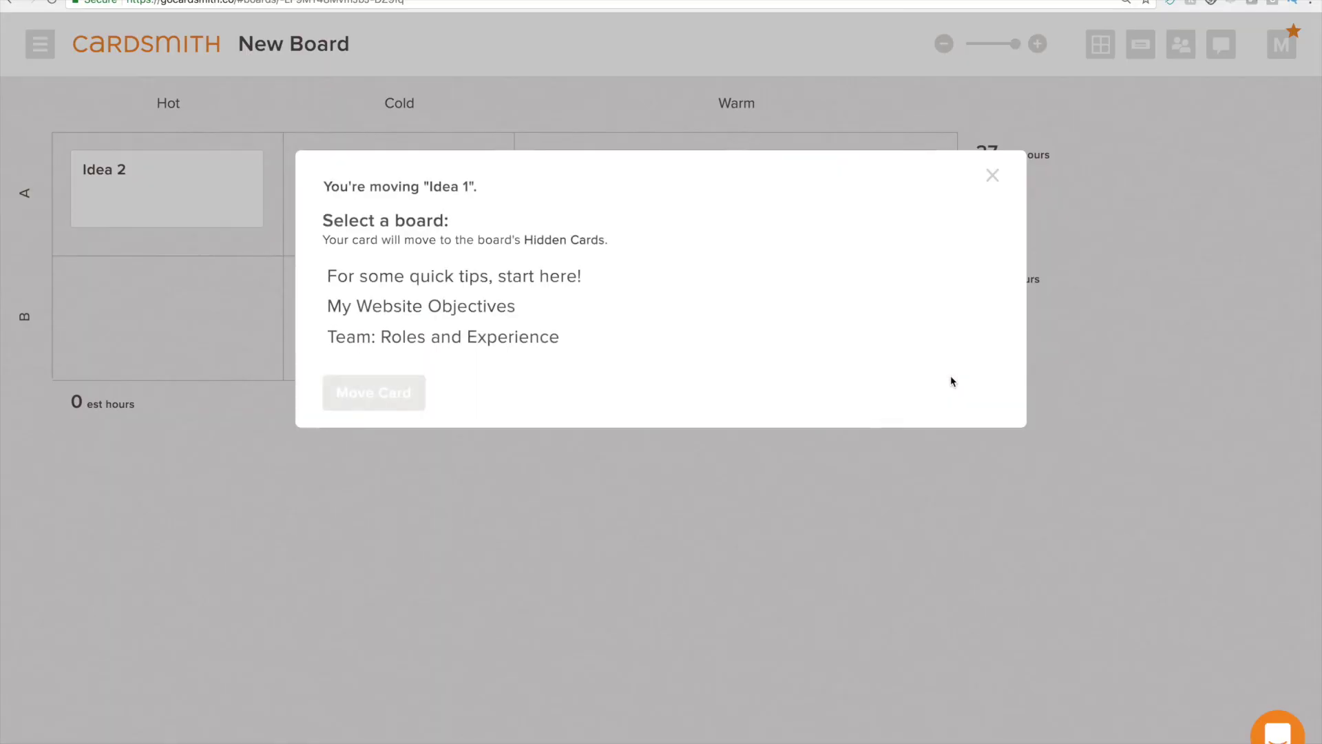
pyautogui.click(438, 344)
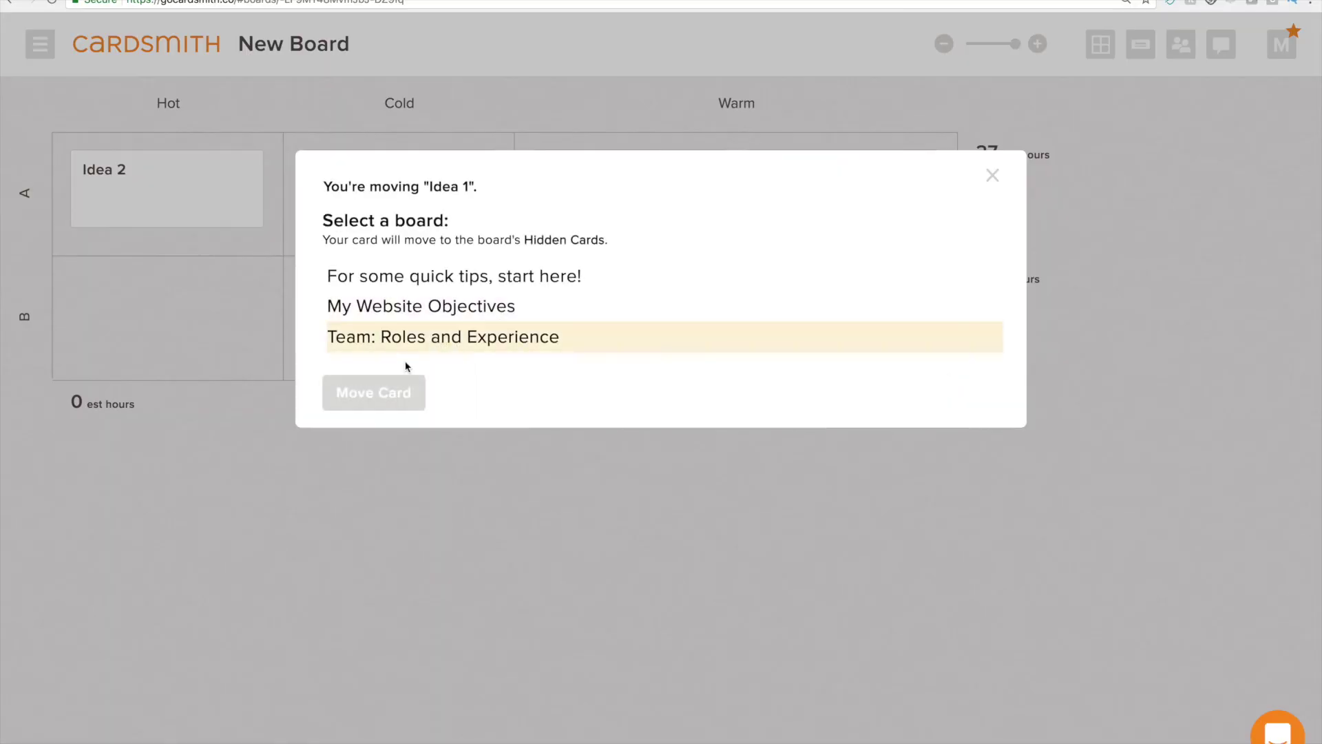
pyautogui.click(387, 392)
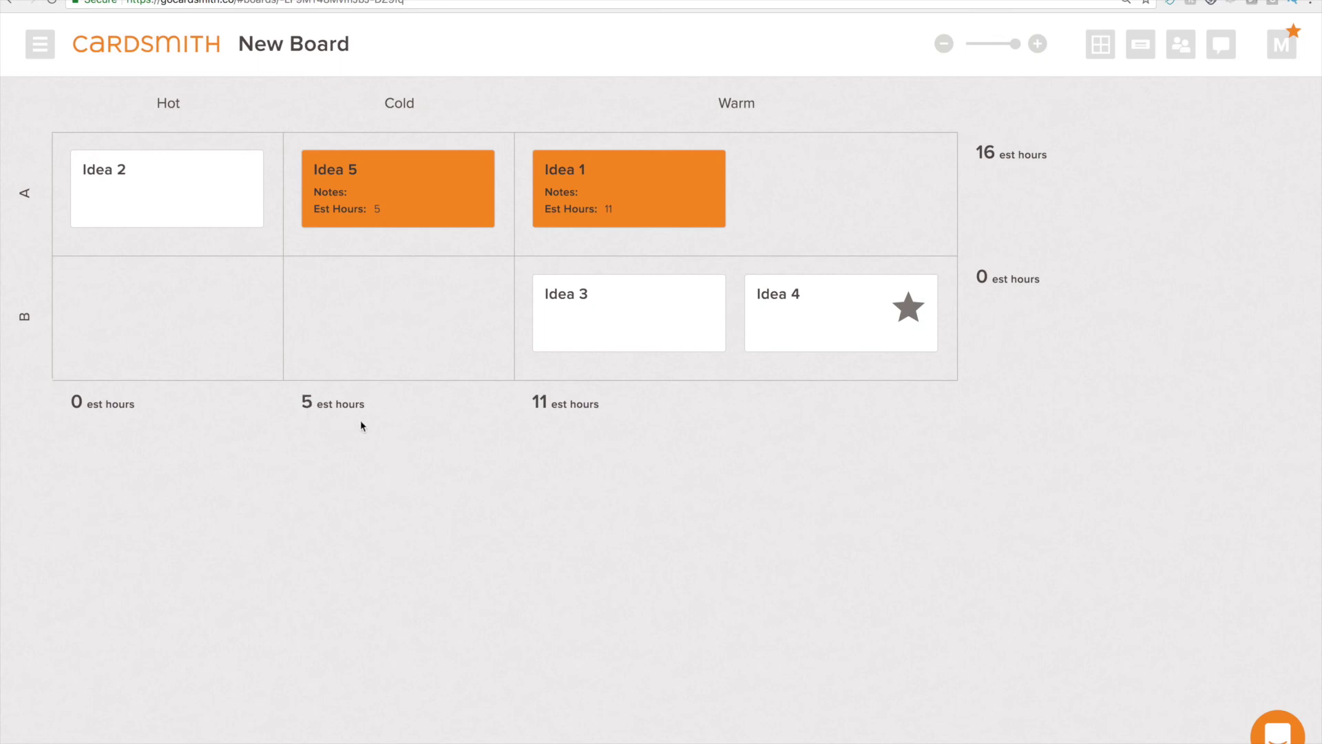
pyautogui.click(129, 38)
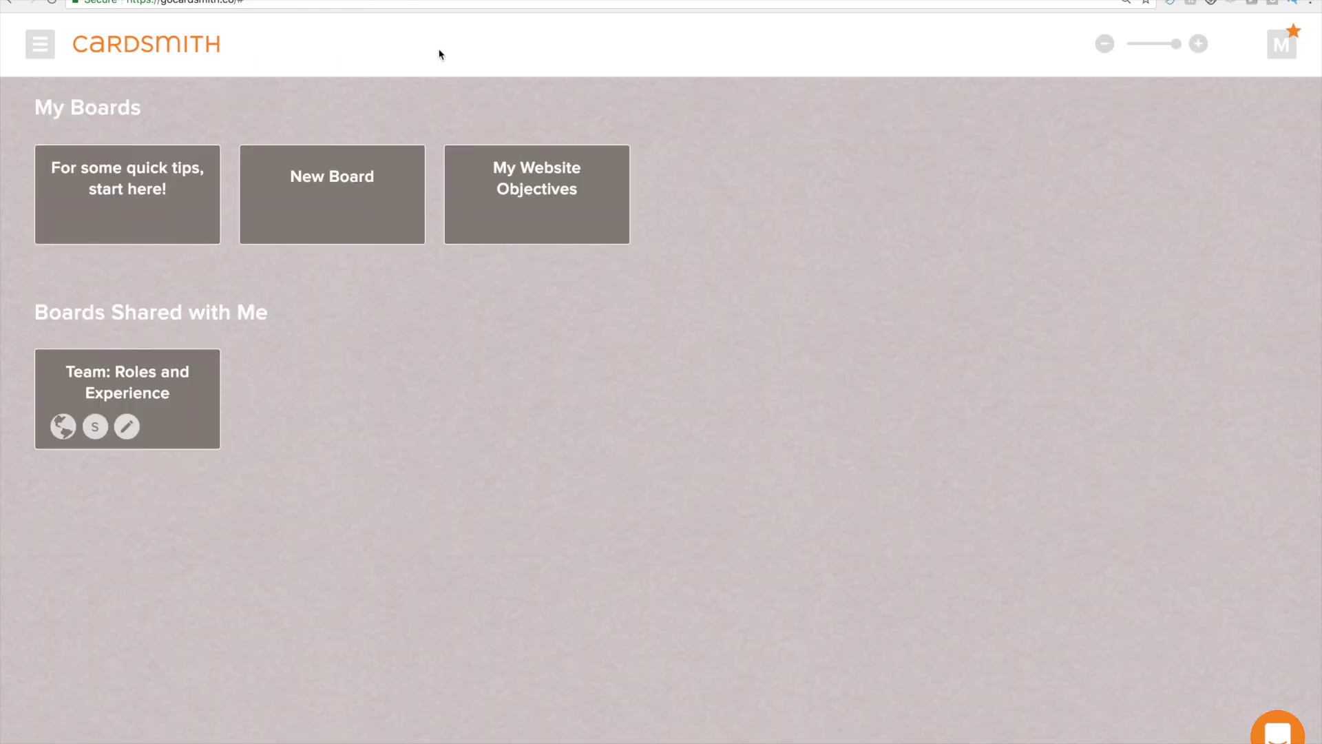